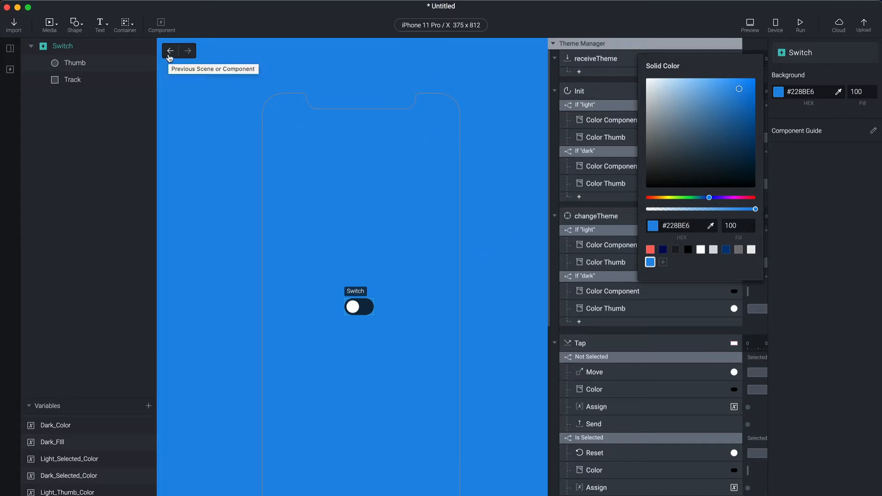
# Return from the Switch component to Scene 1 and select the switch instance on the canvas
pyautogui.click(170, 56)
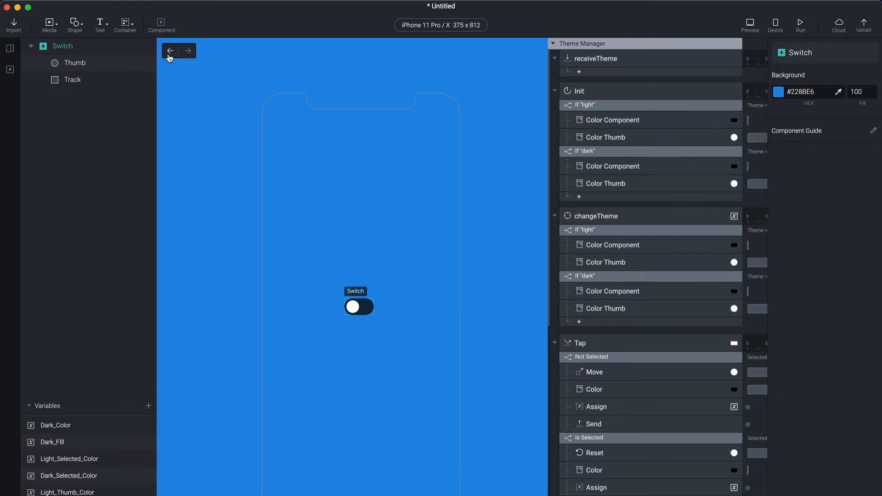
pyautogui.click(169, 56)
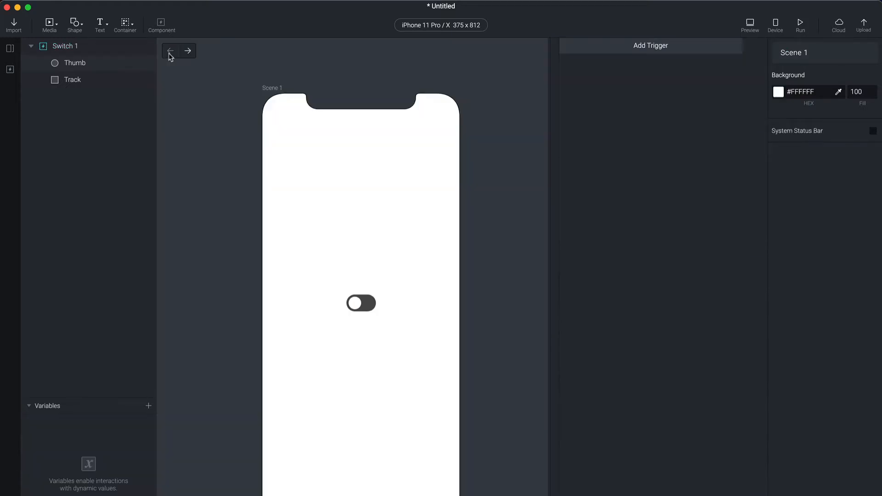
pyautogui.click(369, 310)
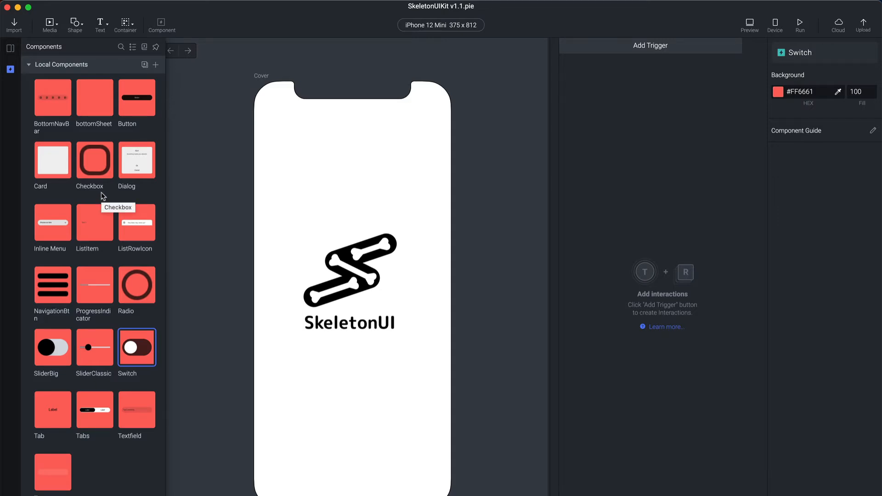
# Look through the local components of the SkeletonUIKit file
pyautogui.scroll(-10, 102, 196)
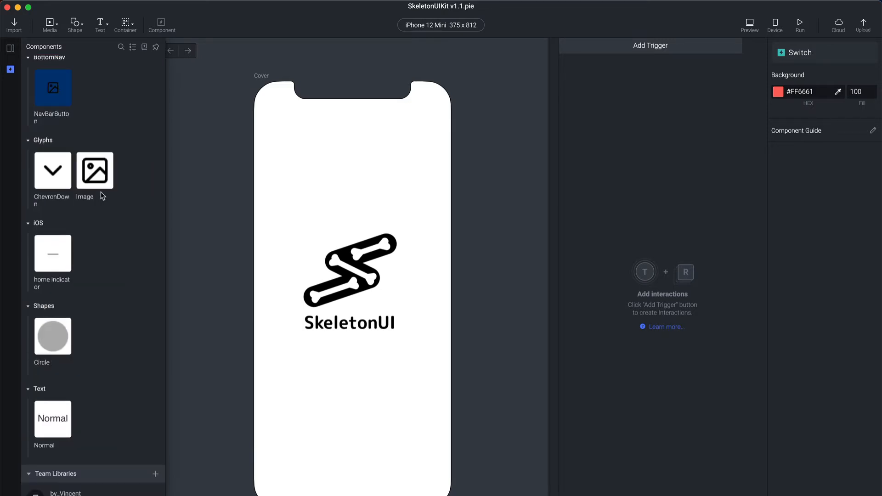
pyautogui.scroll(-1, 102, 196)
pyautogui.scroll(15, 102, 196)
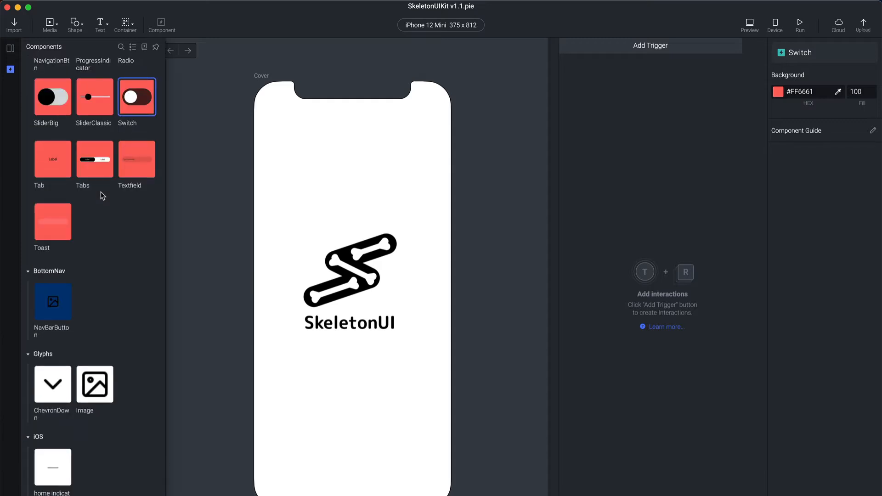
pyautogui.scroll(-8, 102, 196)
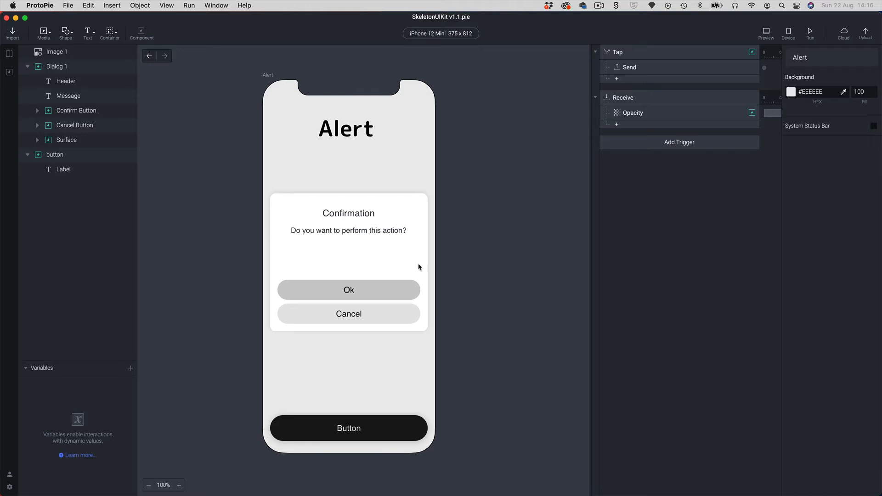
# Go to the main component of the black button at the bottom of the Alert scene
pyautogui.click(314, 423)
pyautogui.rightClick(314, 423)
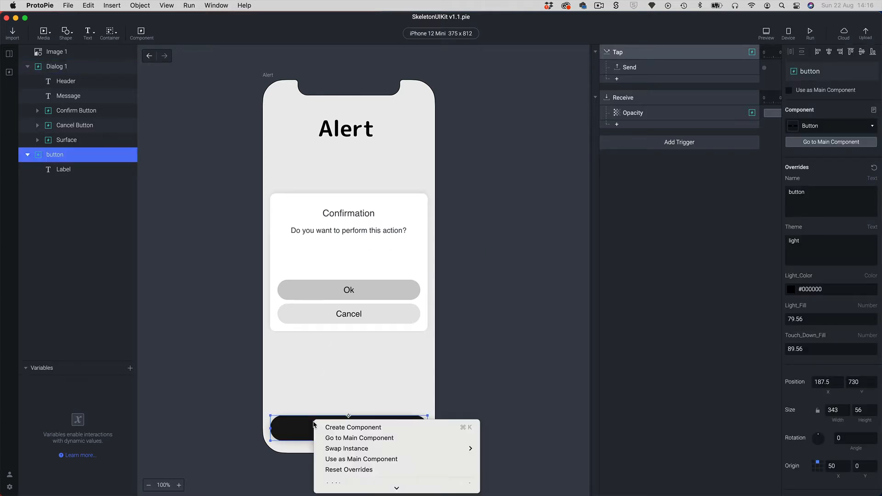
pyautogui.click(349, 438)
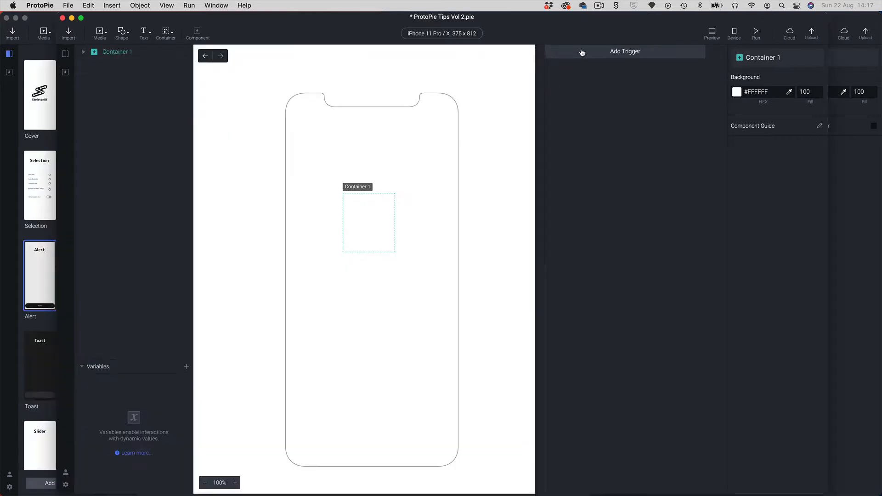
# Add a Start trigger to the Container 1 component and name it Init
pyautogui.click(581, 51)
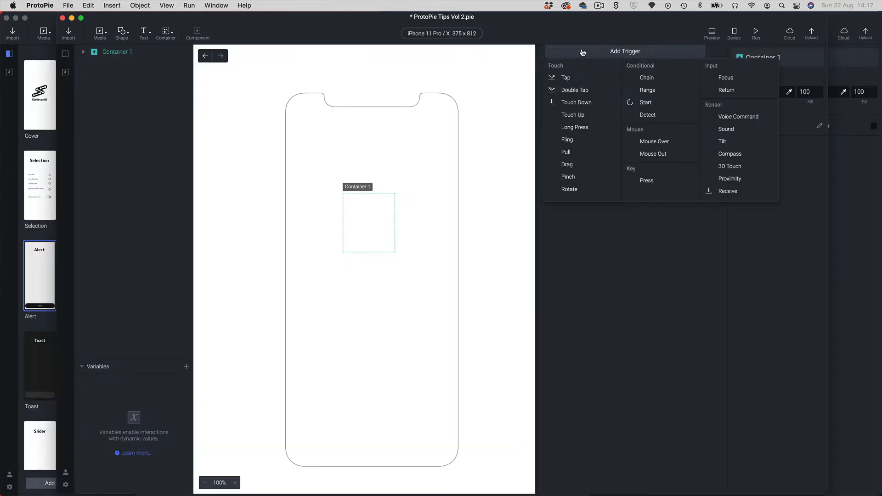
pyautogui.click(634, 103)
pyautogui.write('Init')
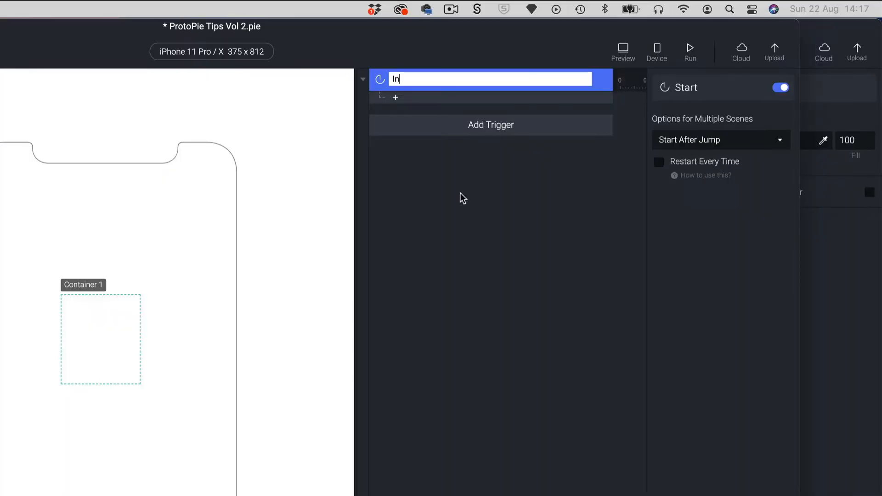
pyautogui.press('Return')
# Add an Opacity response for the Container 1 layer under the Init trigger and adjust its Opacity To value
pyautogui.click(395, 98)
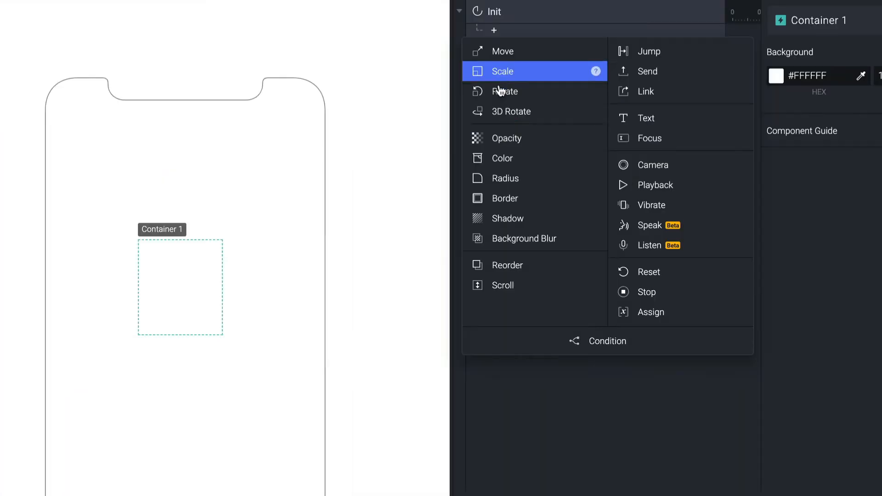
pyautogui.click(504, 135)
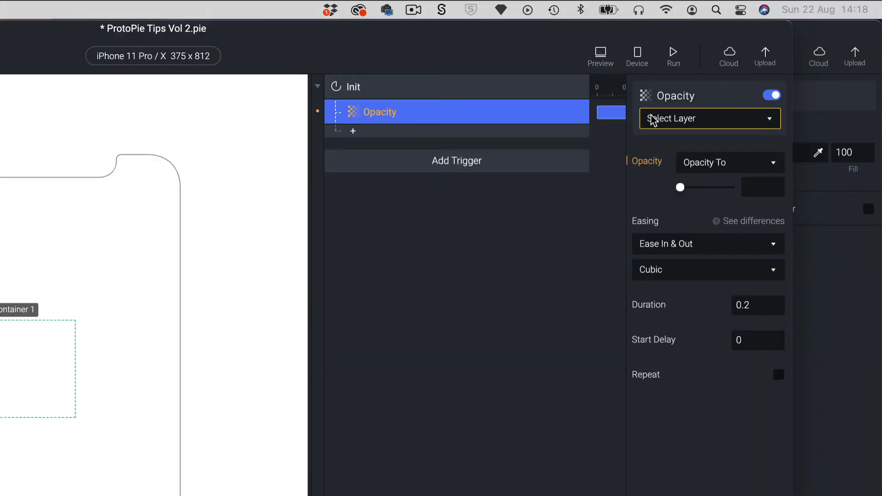
pyautogui.click(646, 118)
pyautogui.click(663, 178)
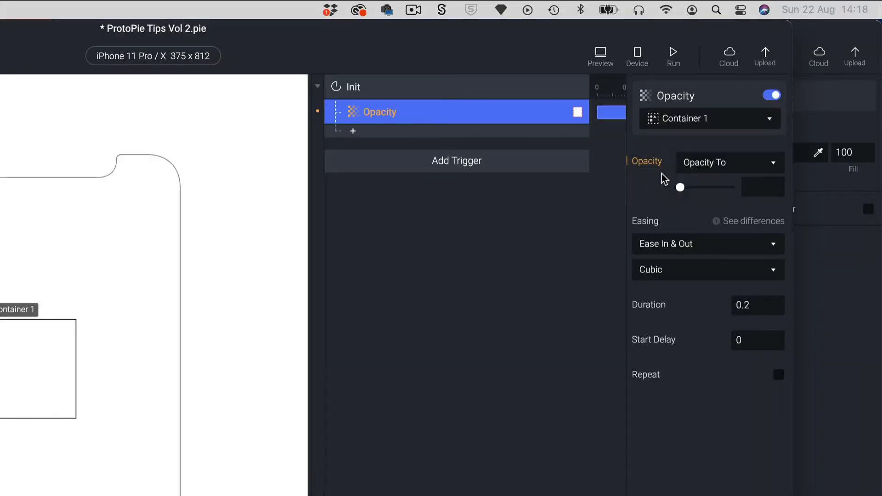
pyautogui.moveTo(681, 189); pyautogui.dragTo(804, 211)
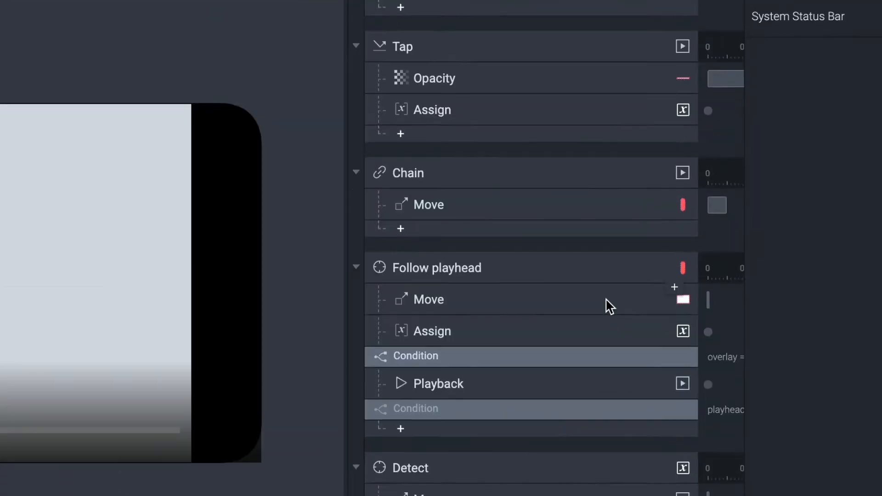
# Look through the video player scene's list of ungrouped triggers and responses
pyautogui.scroll(-10, 605, 300)
pyautogui.scroll(2, 605, 299)
pyautogui.scroll(14, 606, 307)
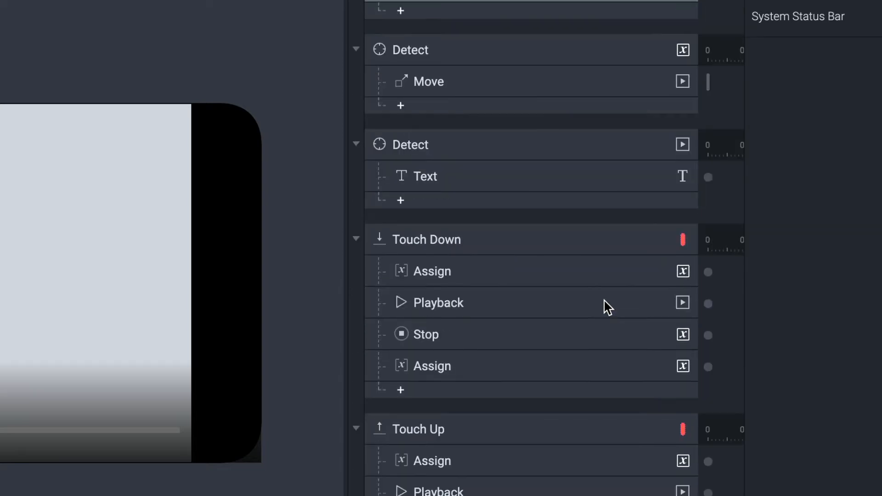
pyautogui.scroll(-2, 600, 307)
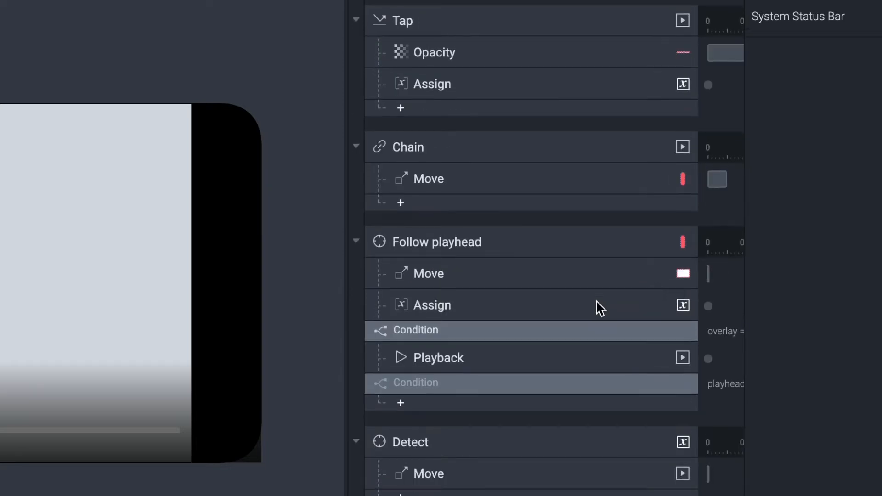
pyautogui.scroll(-3, 599, 307)
pyautogui.scroll(5, 600, 309)
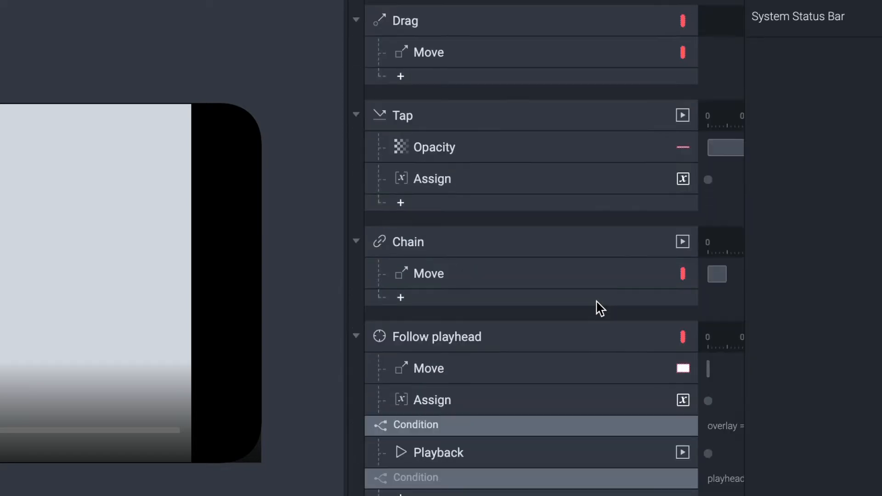
pyautogui.scroll(-4, 598, 305)
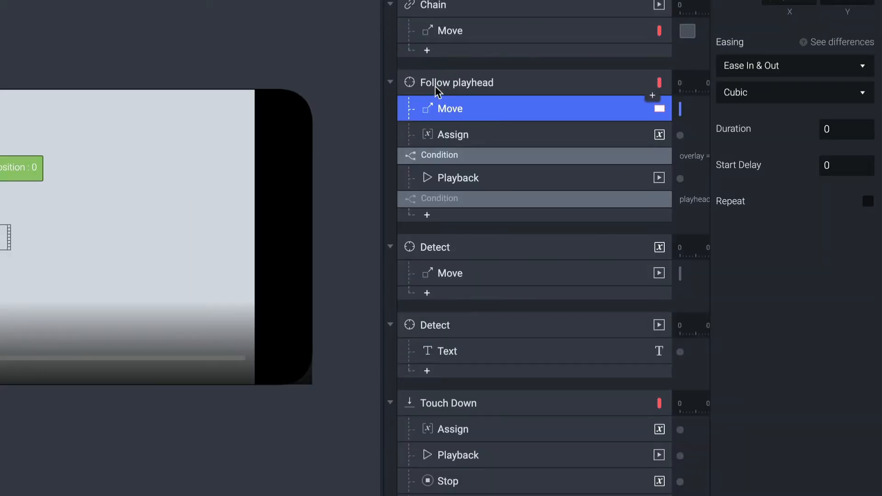
# Group the Follow playhead trigger with the two Detect triggers directly below it
pyautogui.click(434, 87)
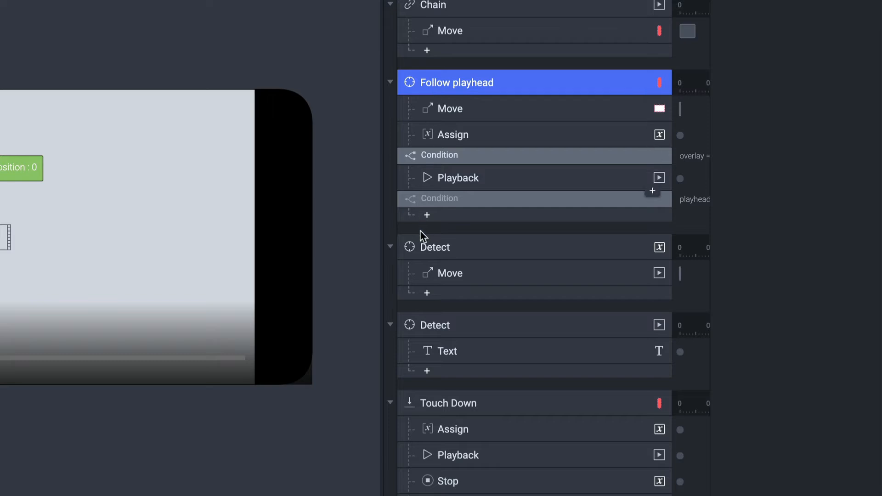
pyautogui.click(424, 249)
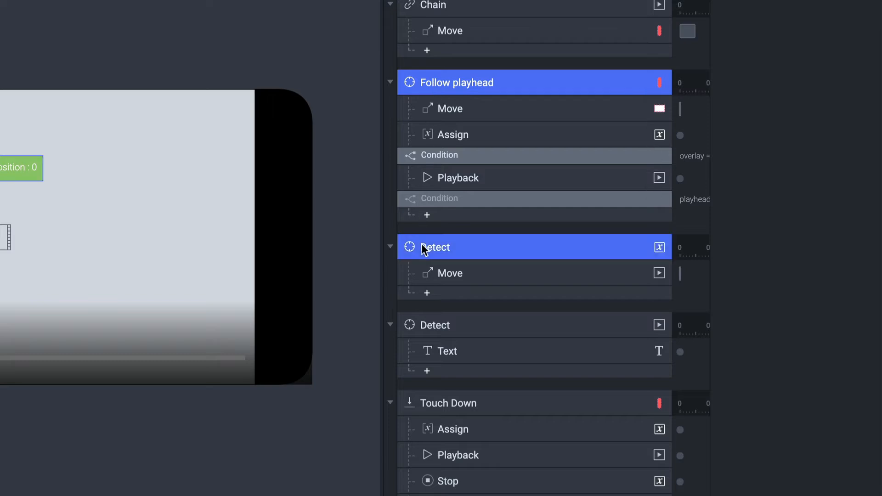
pyautogui.click(444, 334)
pyautogui.rightClick(444, 335)
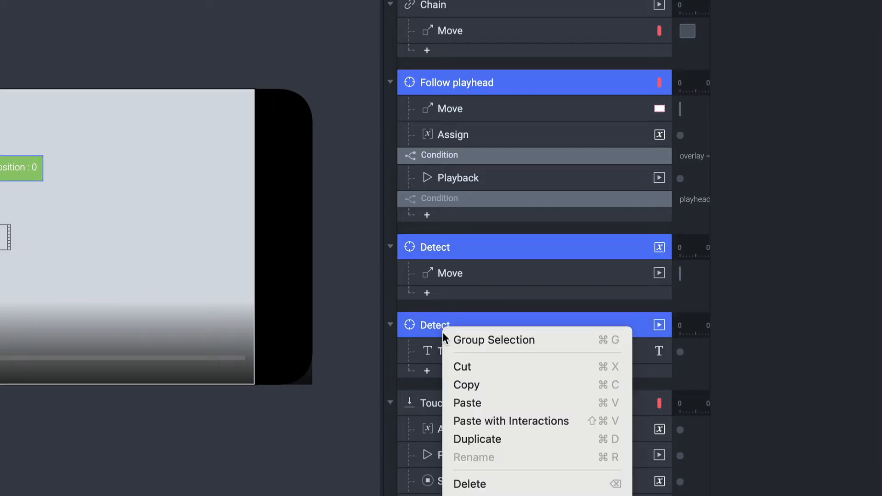
pyautogui.click(574, 341)
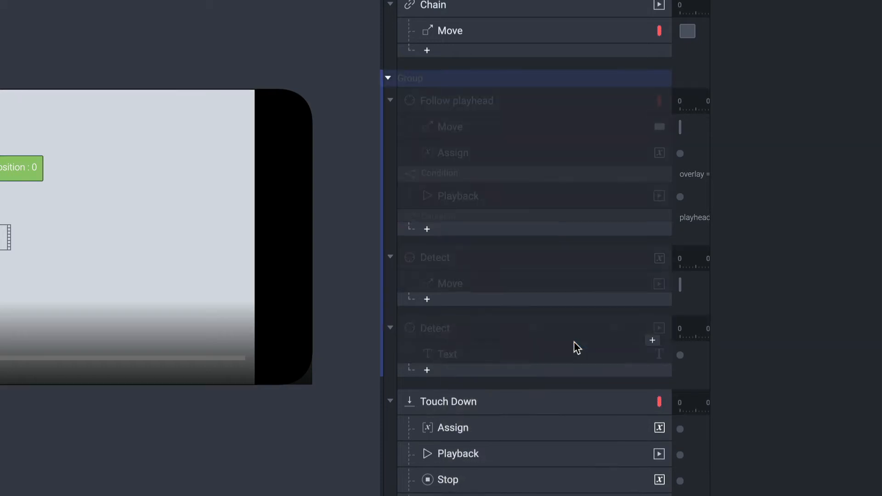
# Name the new trigger group Detect and try collapsing and expanding it
pyautogui.write('Detect')
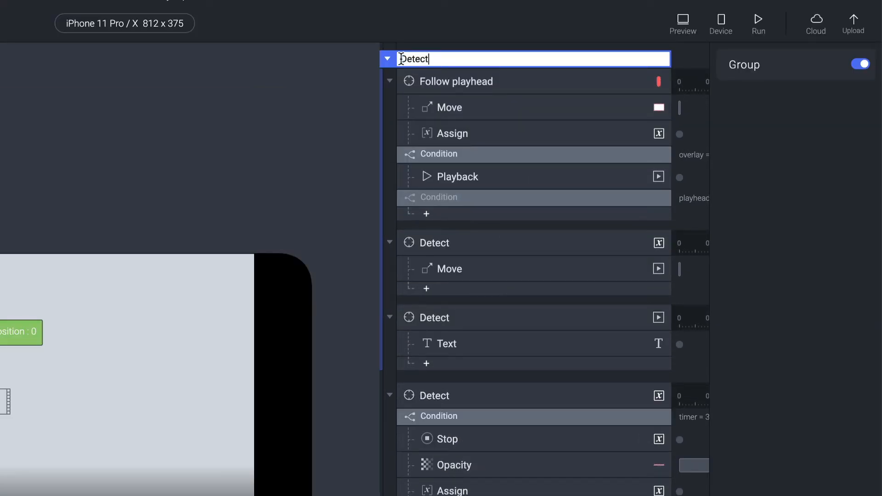
pyautogui.press('Return')
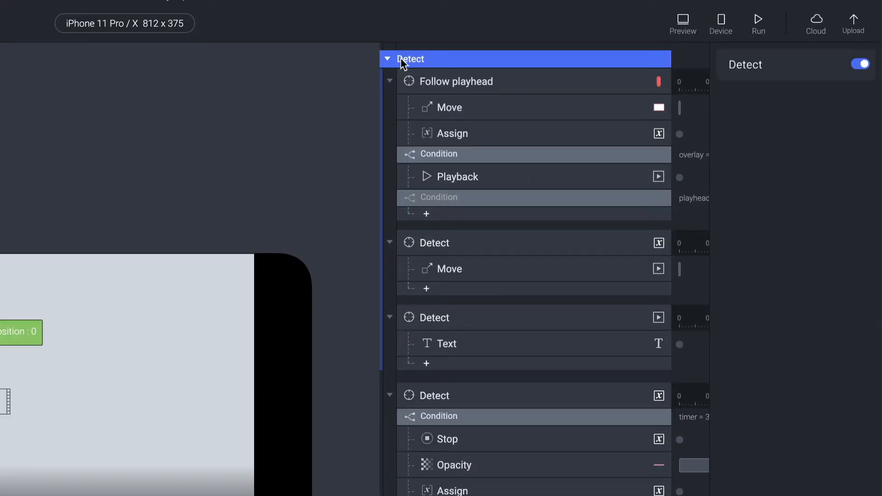
pyautogui.click(388, 60)
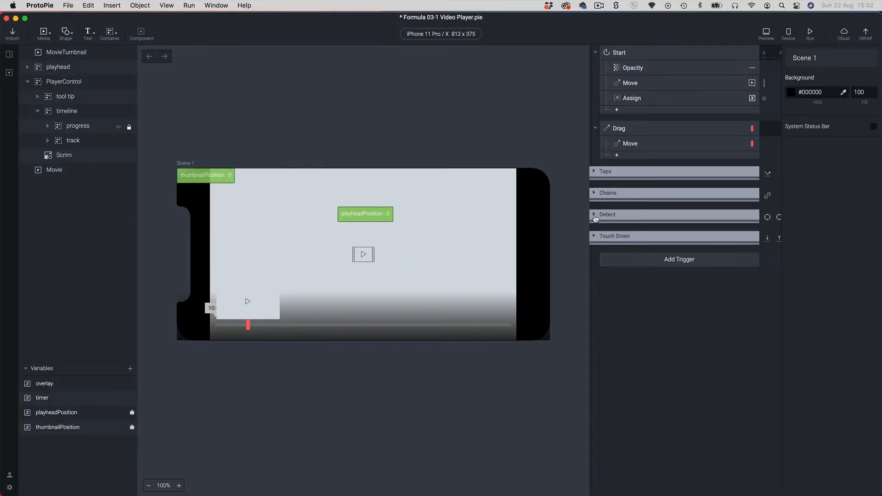
pyautogui.click(594, 215)
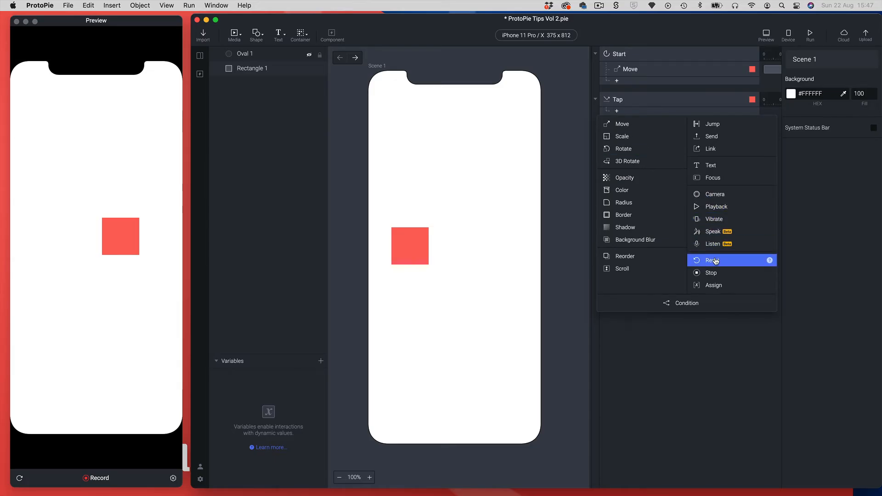
# Add a Reset response for Rectangle 1 to the Tap trigger and test it on the red square in the restarted preview
pyautogui.click(715, 261)
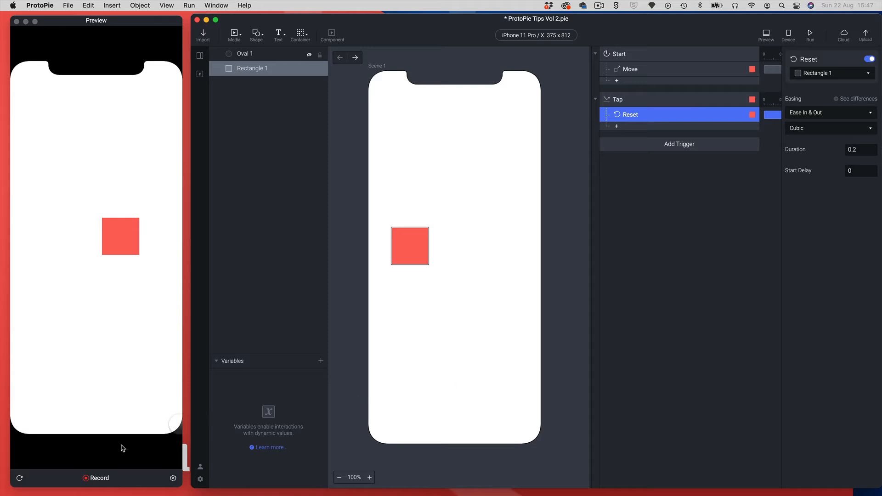
pyautogui.click(19, 479)
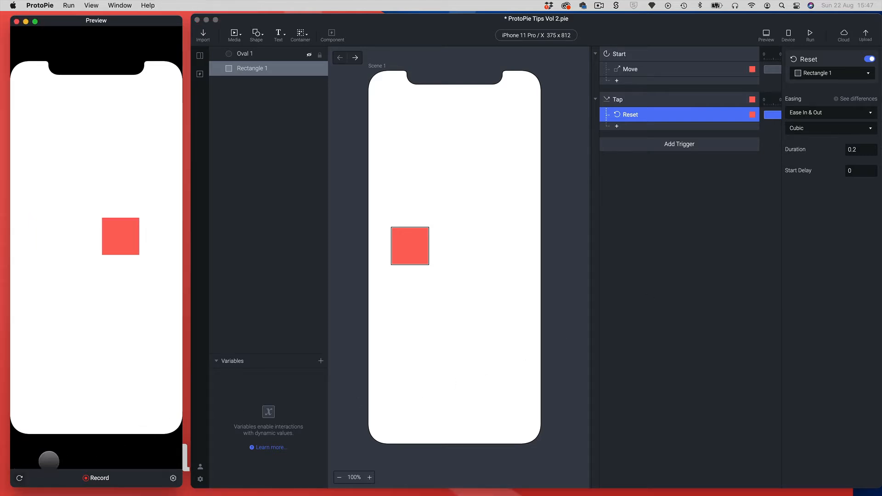
pyautogui.click(124, 234)
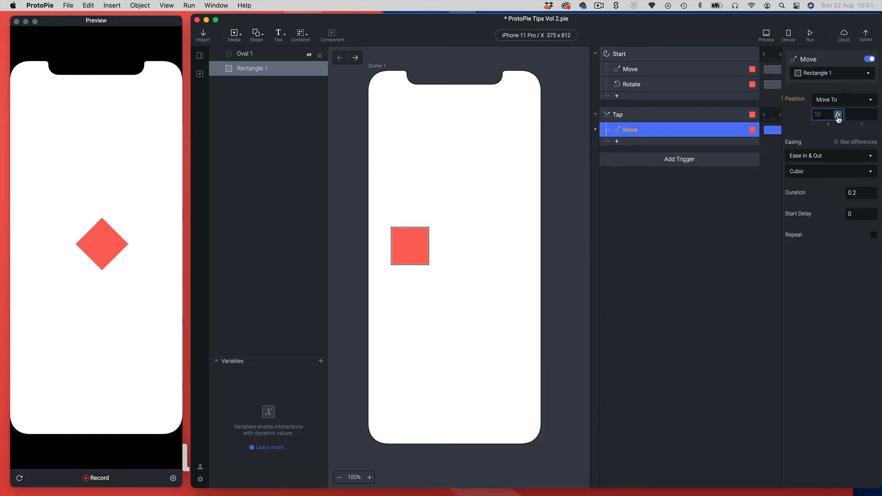
# Set the X position of the Tap trigger's Move response to initial(`Rectangle 1`,"x") and test it on the square in the preview
pyautogui.click(836, 115)
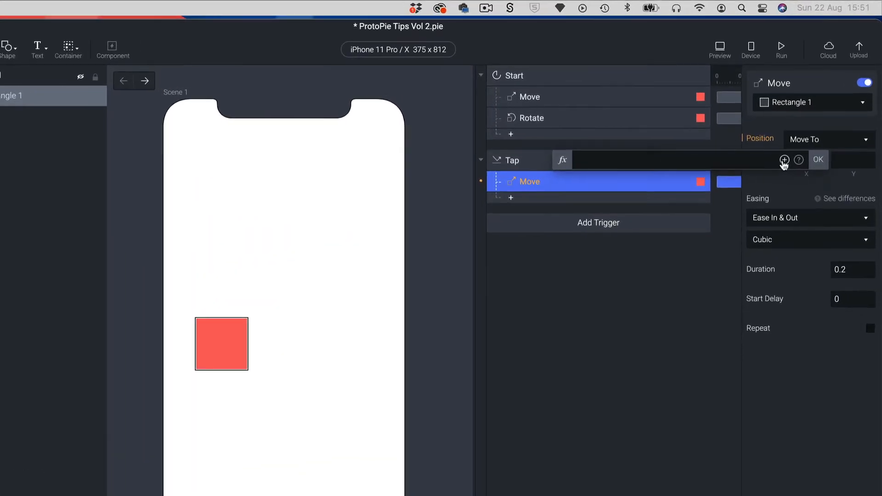
pyautogui.write('in')
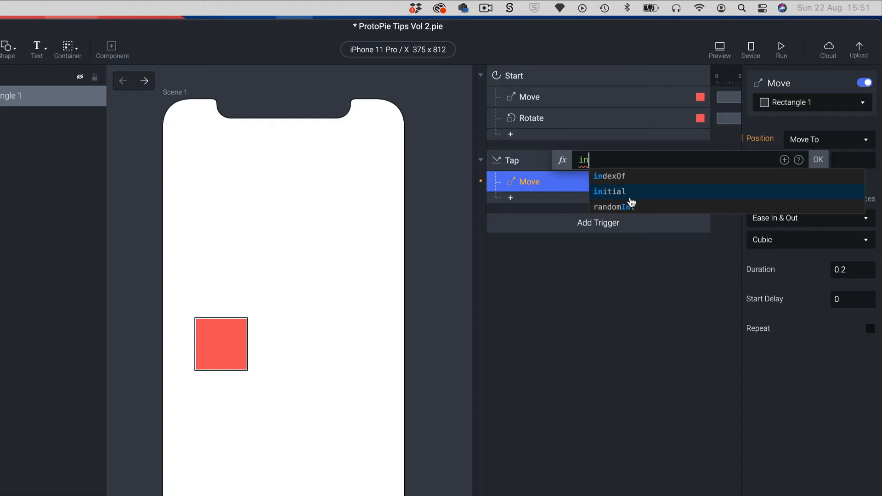
pyautogui.click(619, 196)
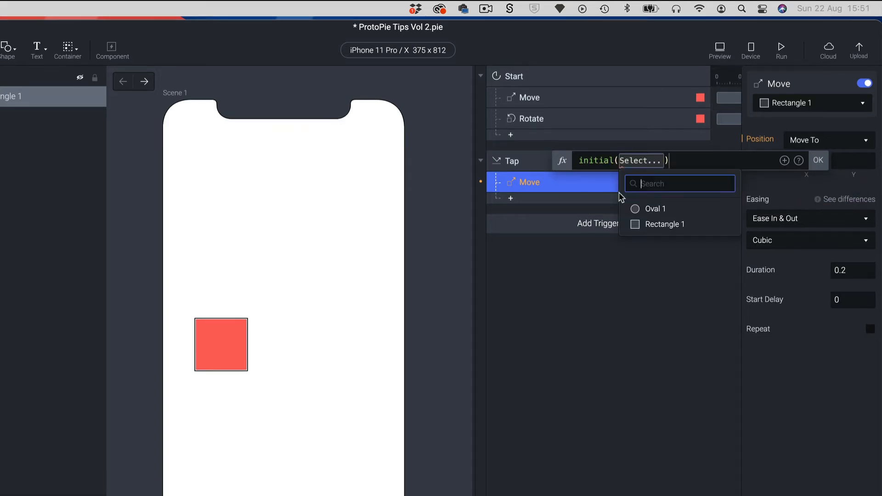
pyautogui.click(648, 225)
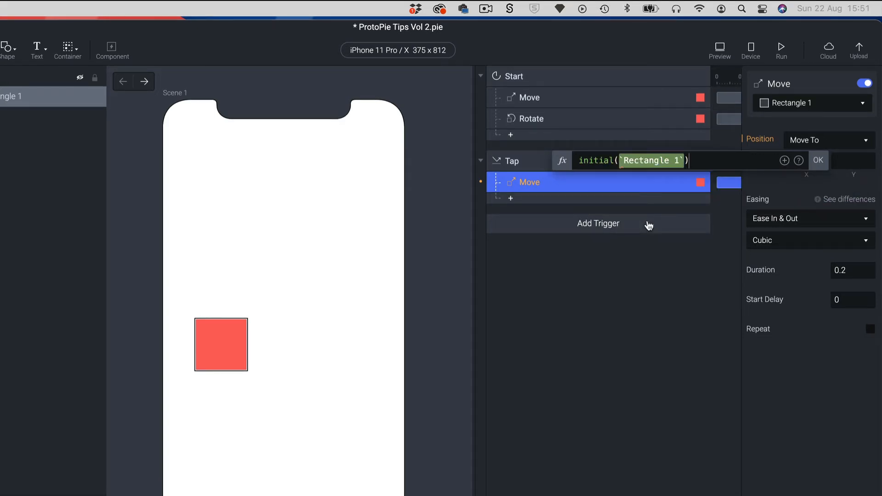
pyautogui.write(',"x"')
pyautogui.click(818, 160)
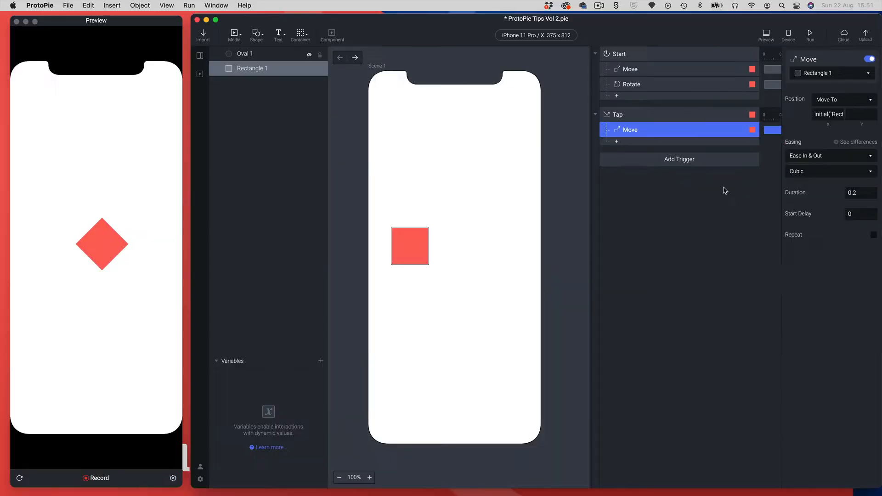
pyautogui.click(100, 238)
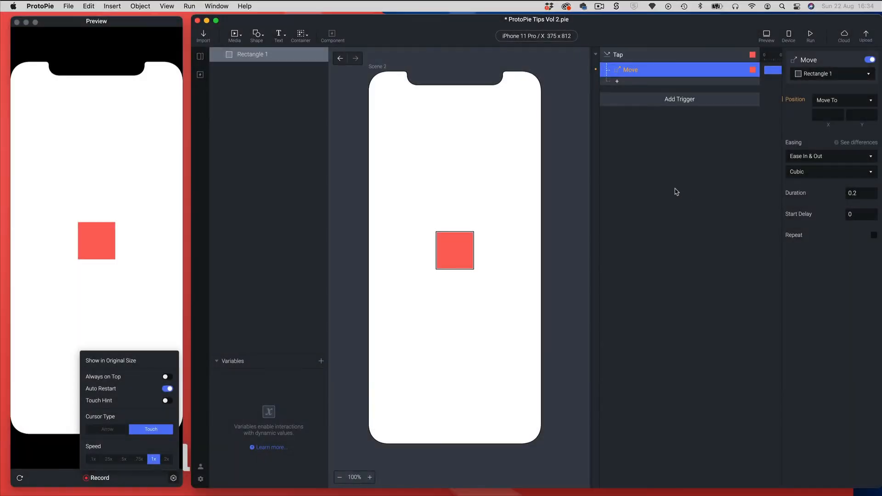
# Set the X position of the Tap trigger's Move response to the formula `Rectangle 1`.x
pyautogui.click(825, 113)
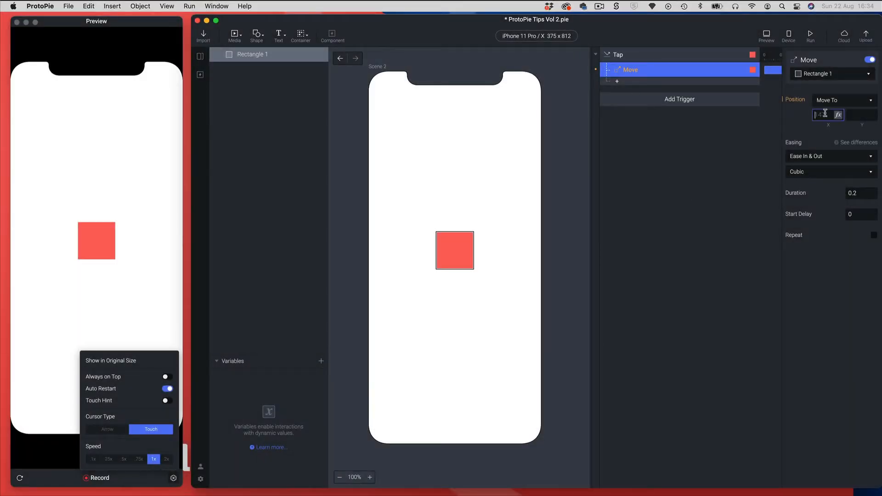
pyautogui.click(839, 116)
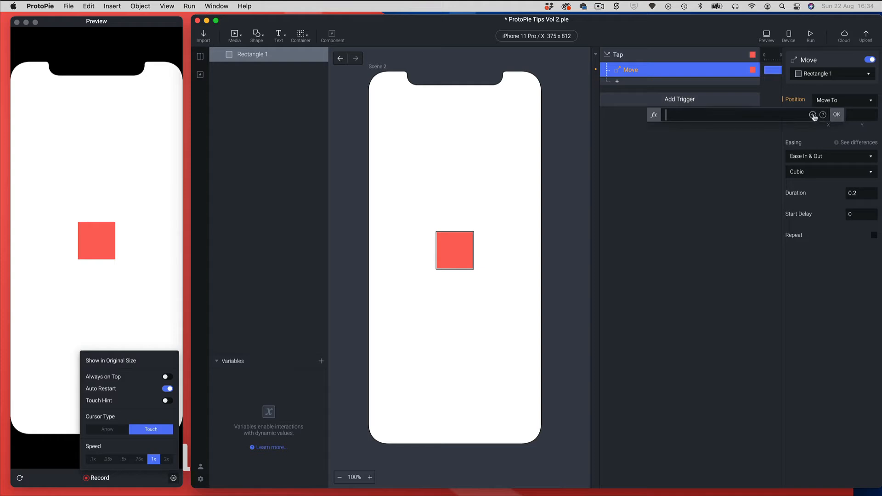
pyautogui.click(812, 116)
pyautogui.click(708, 152)
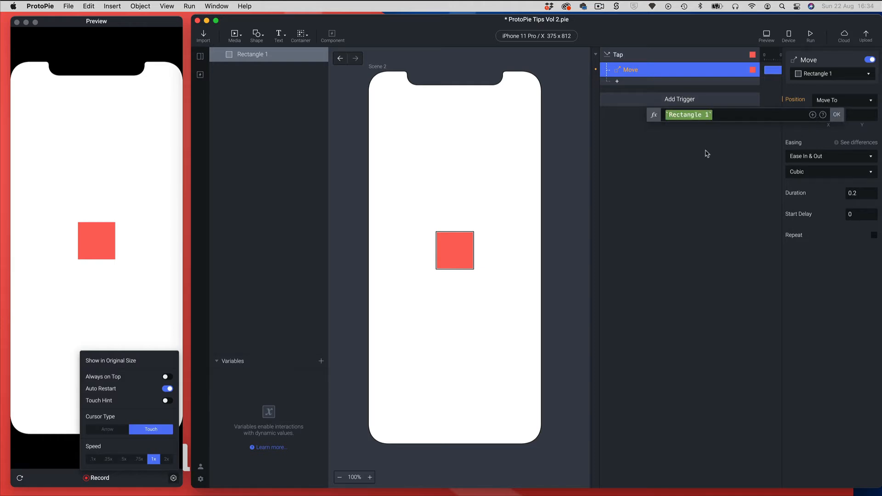
pyautogui.write('.x')
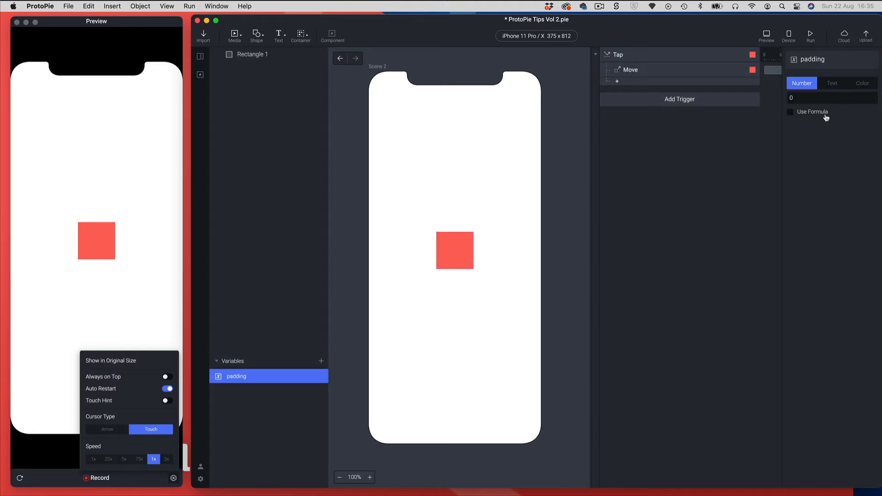
# Accept the padding variable's number value and extend the Move response's X formula to `Rectangle 1`.x + padding
pyautogui.click(791, 98)
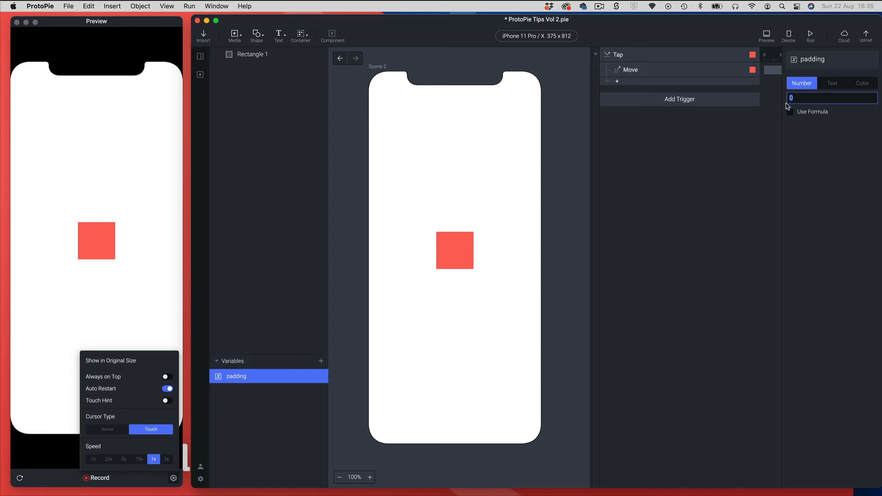
pyautogui.press('Return')
pyautogui.click(644, 73)
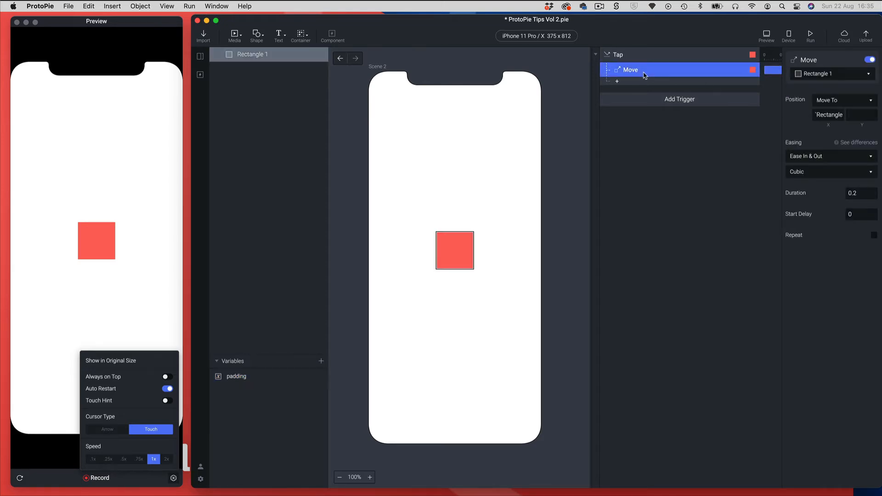
pyautogui.click(833, 115)
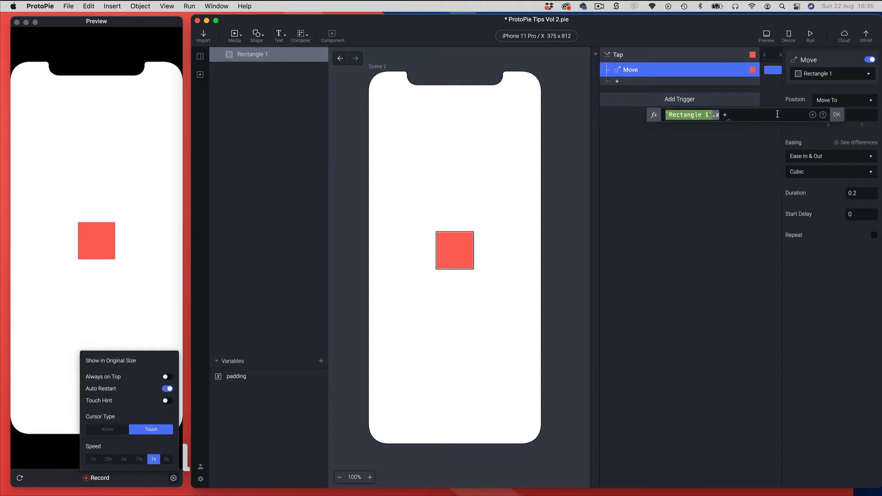
pyautogui.write('padding')
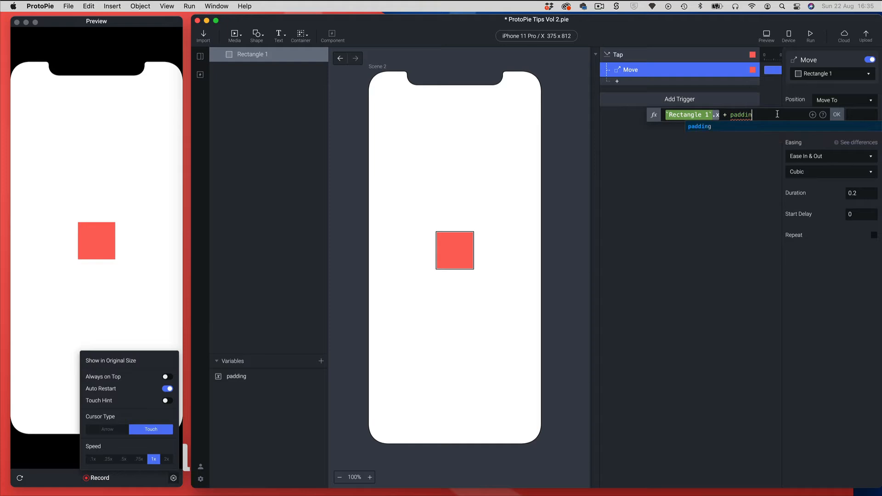
pyautogui.click(700, 127)
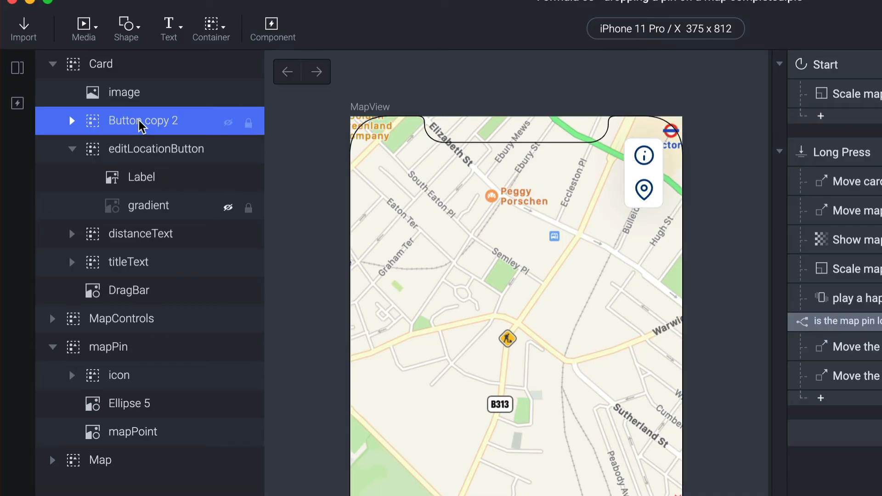
# Rename the Button copy 2 layer inside the Card container as directionsButton
pyautogui.doubleClick(139, 122)
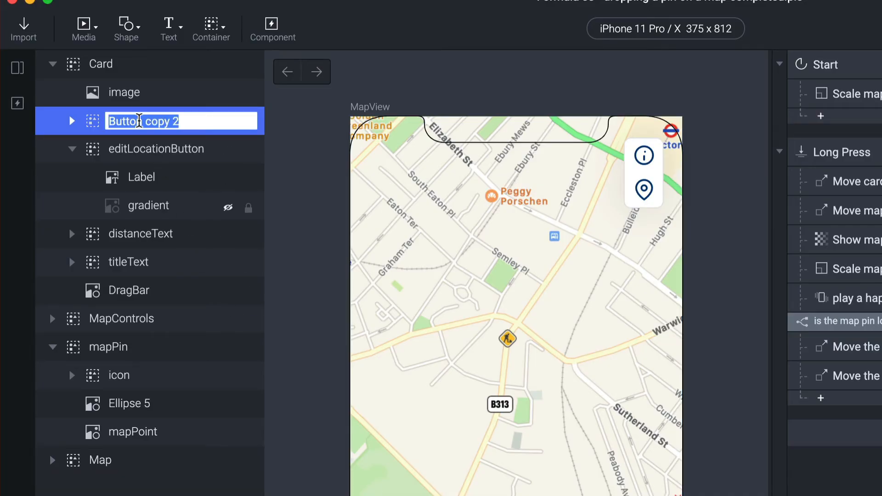
pyautogui.write('directio')
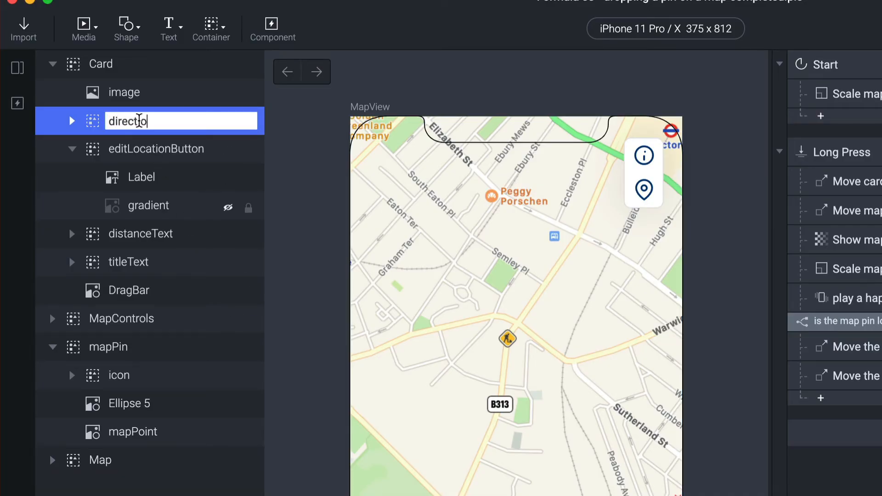
pyautogui.write('nsButton')
pyautogui.press('Return')
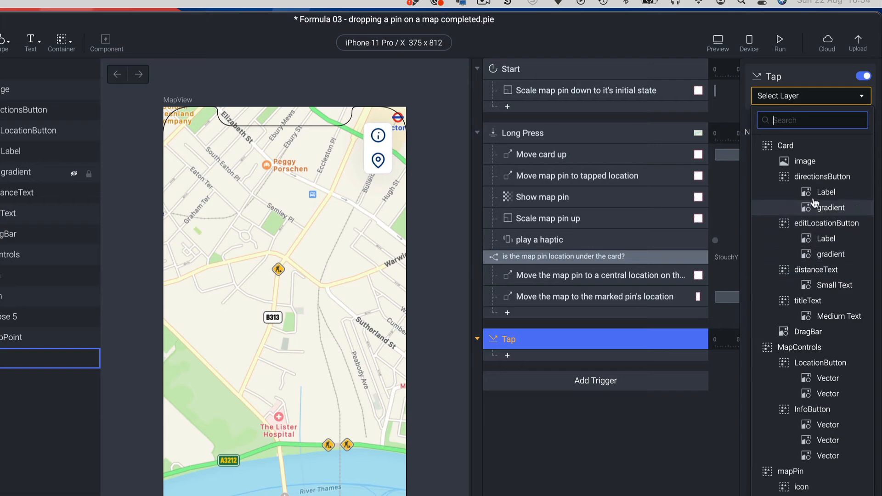
# Assign the new Tap trigger to directionsButton and set its Move response's X position to `directionsButton`.x
pyautogui.click(816, 179)
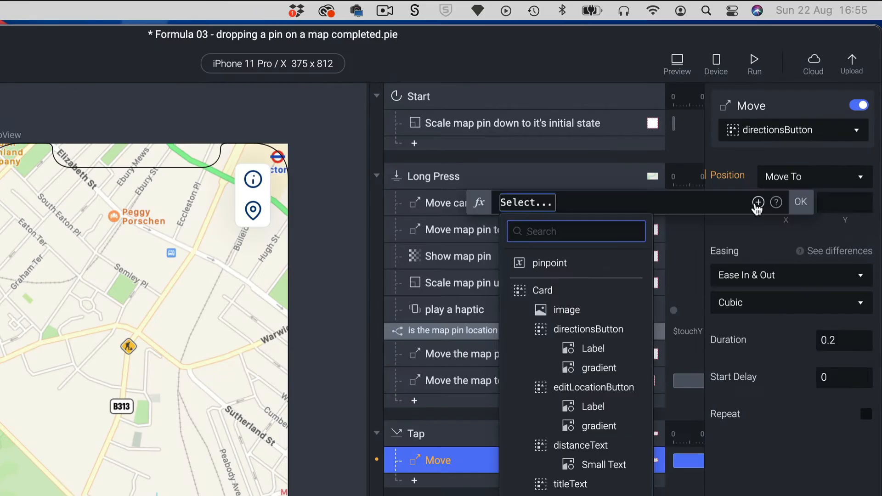
pyautogui.click(603, 333)
pyautogui.write('.')
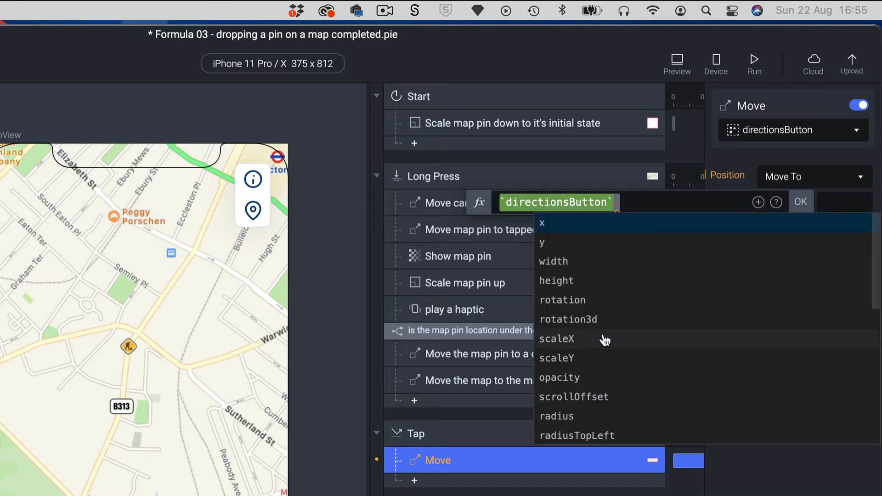
pyautogui.write('x')
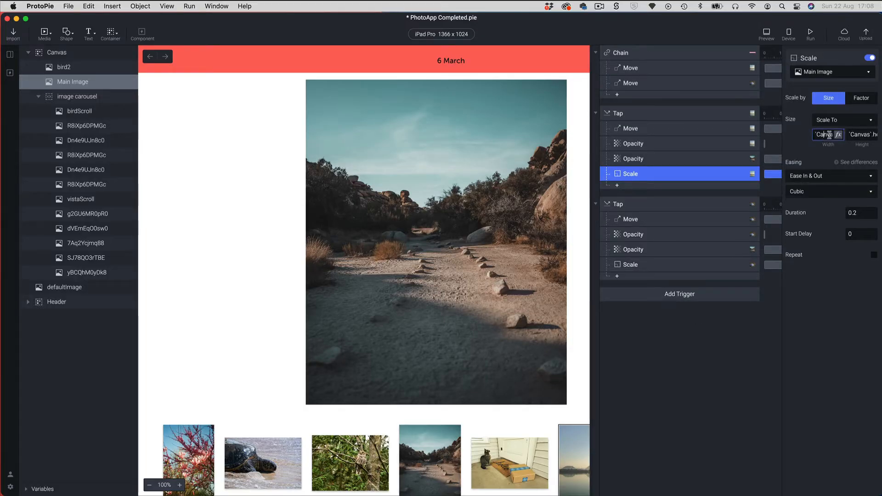
# Set the width formula of the first Tap trigger's Scale response to `Canvas`.height * (`Vista`.width / `Vista`.height)
pyautogui.click(824, 136)
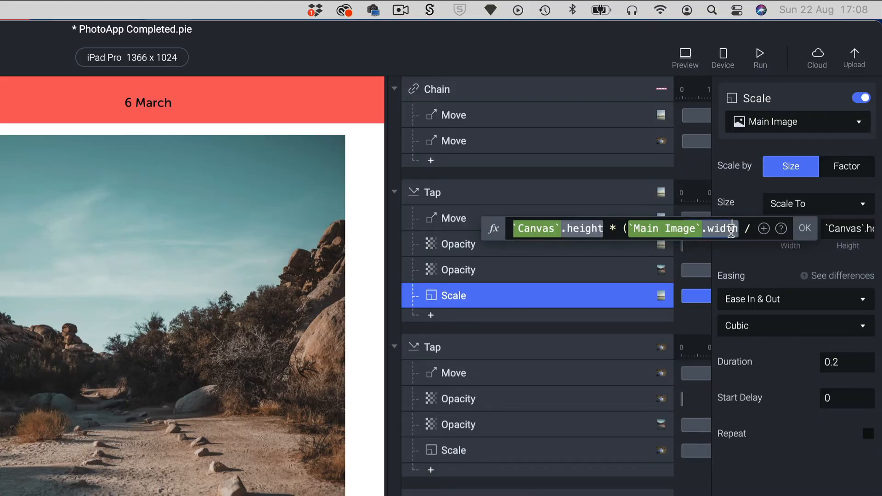
pyautogui.moveTo(731, 230); pyautogui.dragTo(573, 232)
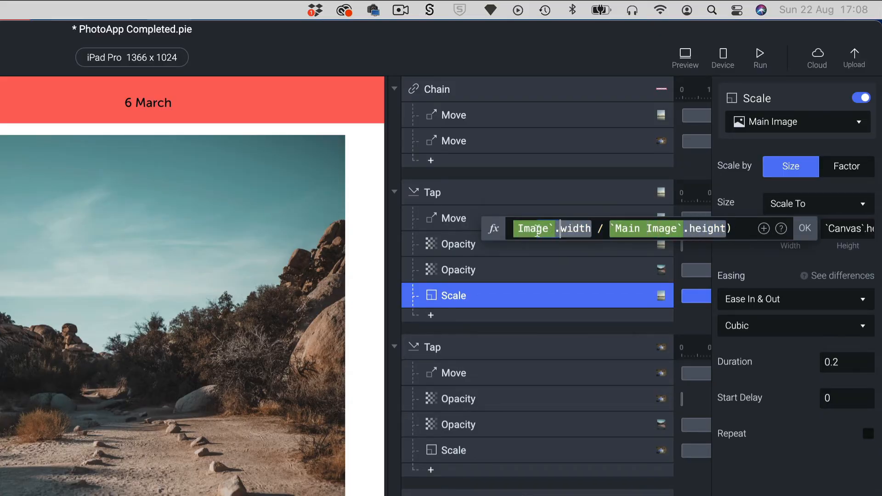
pyautogui.press('Home')
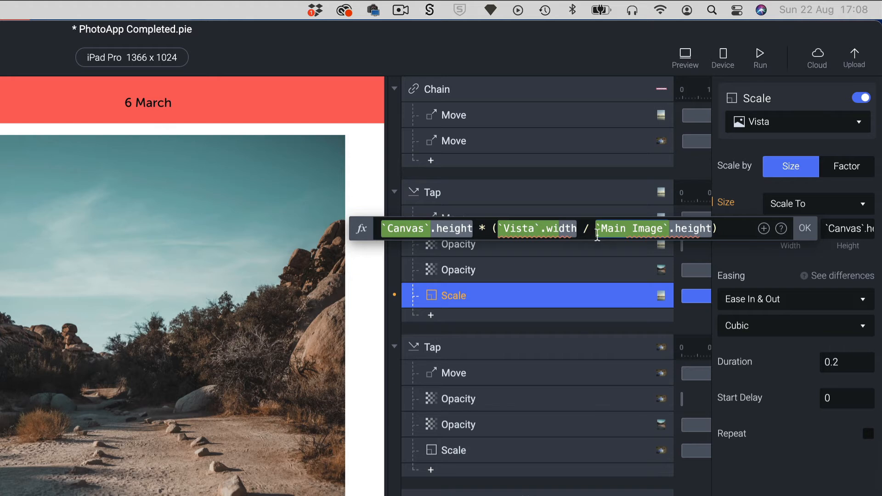
pyautogui.click(597, 232)
pyautogui.click(646, 323)
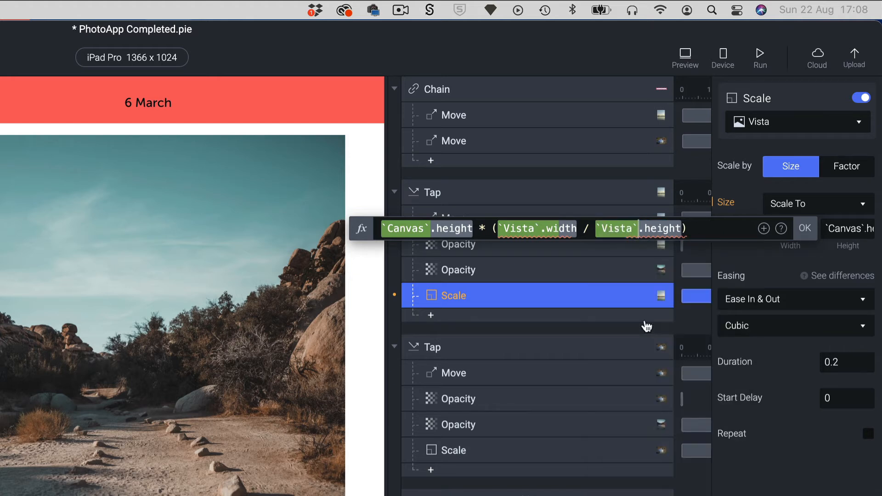
pyautogui.click(804, 229)
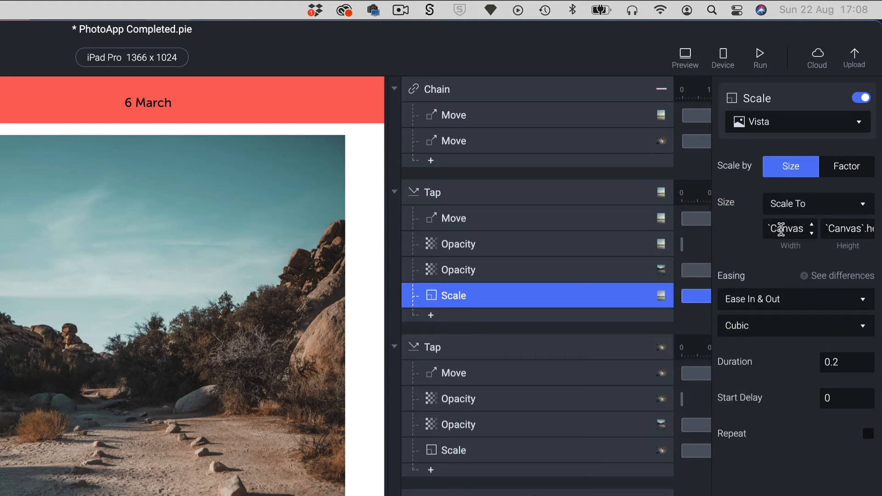
pyautogui.click(804, 230)
pyautogui.press('super+a')
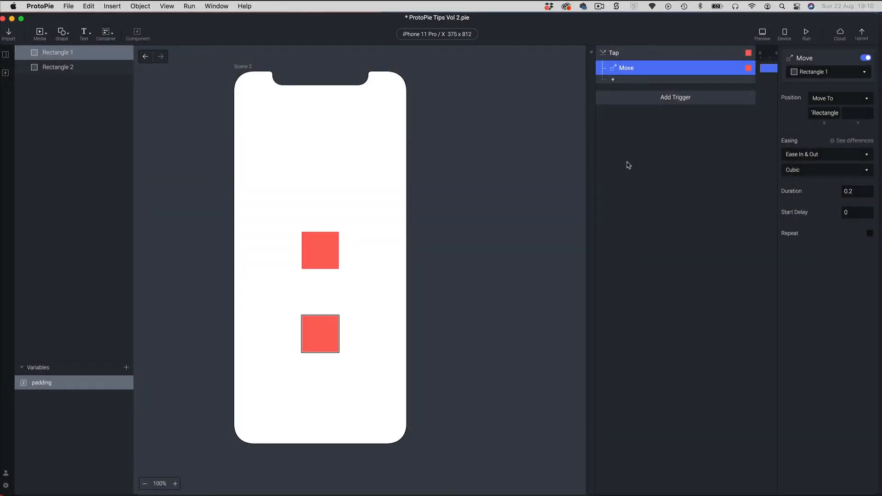
# Replace the Rectangle 1 layer with Rectangle 2 in the X position formula of the Tap trigger's Move response
pyautogui.click(817, 114)
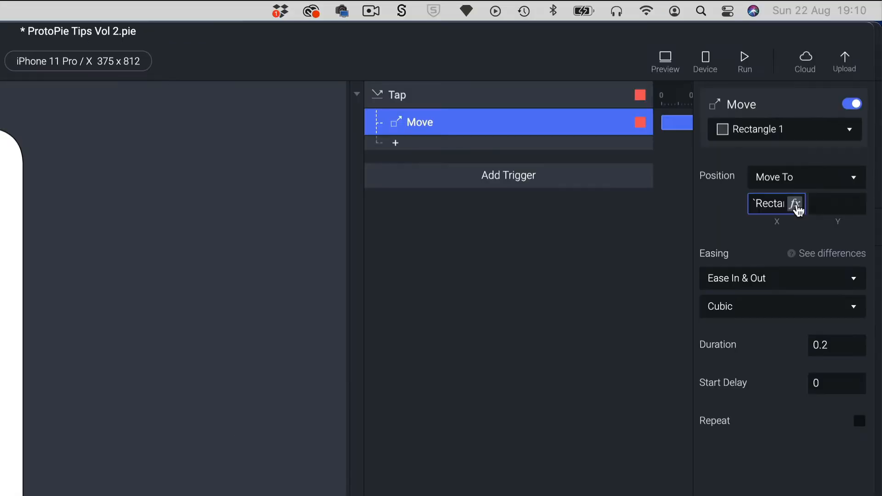
pyautogui.click(796, 205)
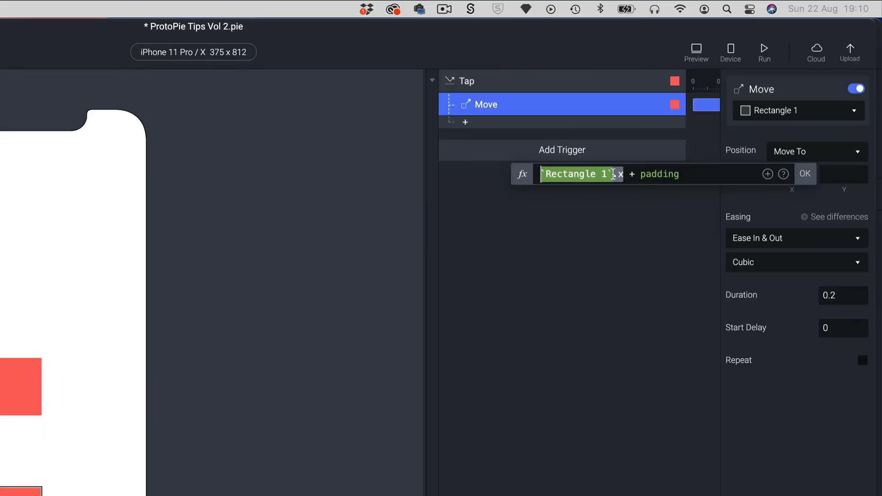
pyautogui.doubleClick(540, 175)
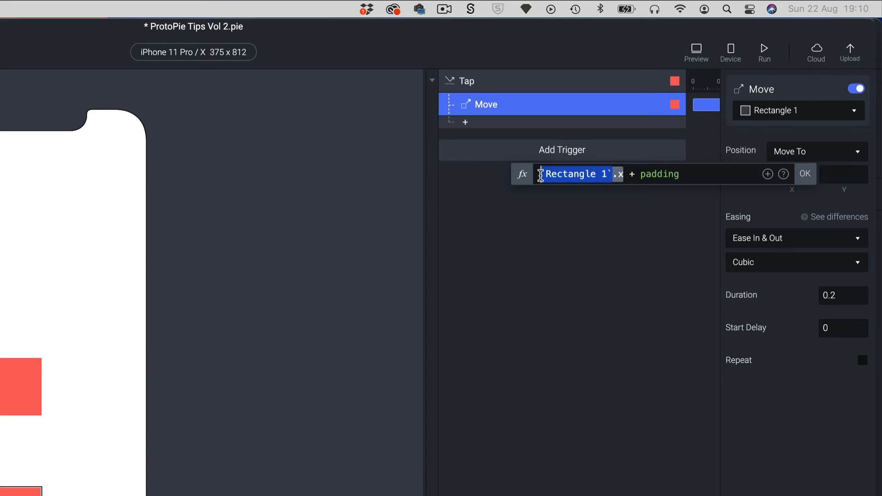
pyautogui.click(593, 177)
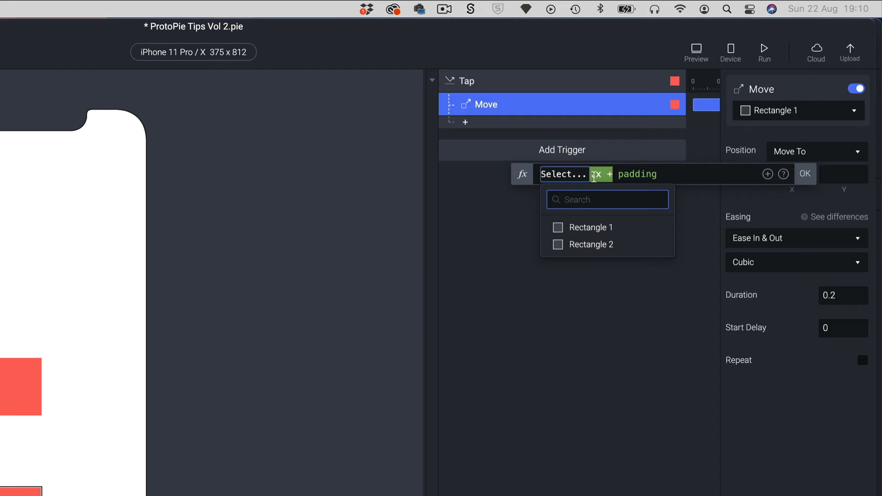
pyautogui.click(587, 244)
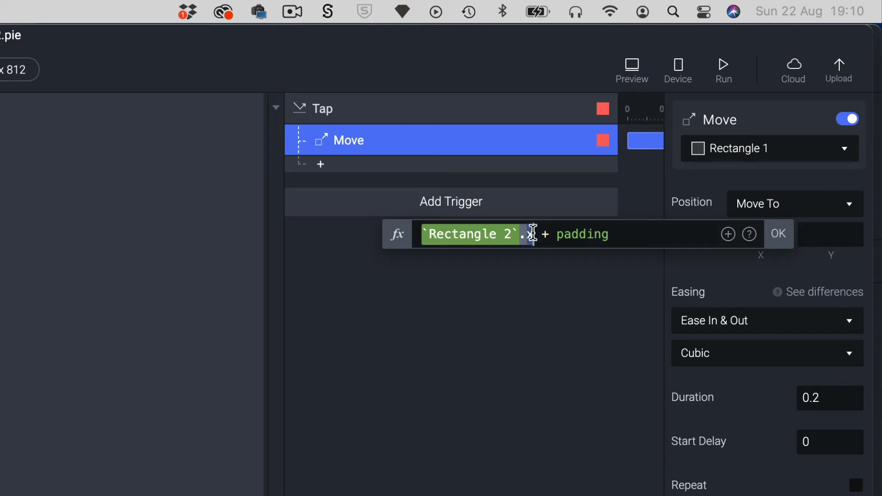
# Swap the x property for y in the Move response's formula, giving `Rectangle 2`.y + padding, and apply it
pyautogui.moveTo(532, 234); pyautogui.dragTo(520, 234)
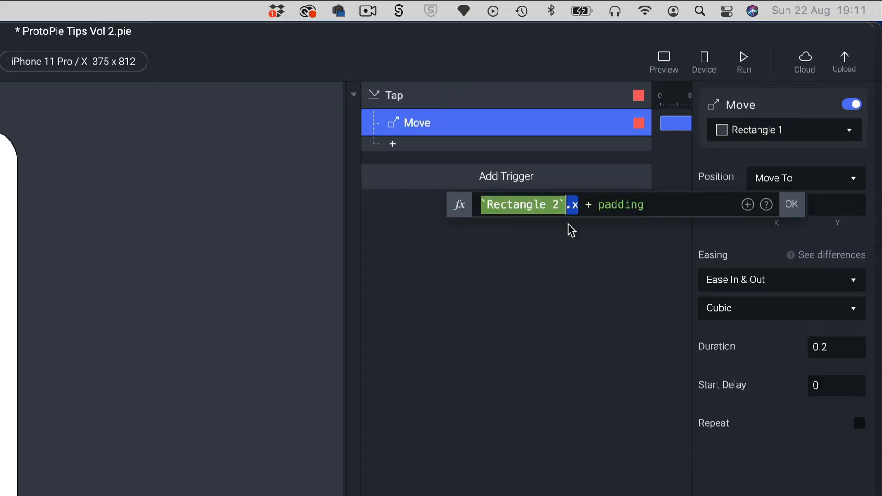
pyautogui.write('.')
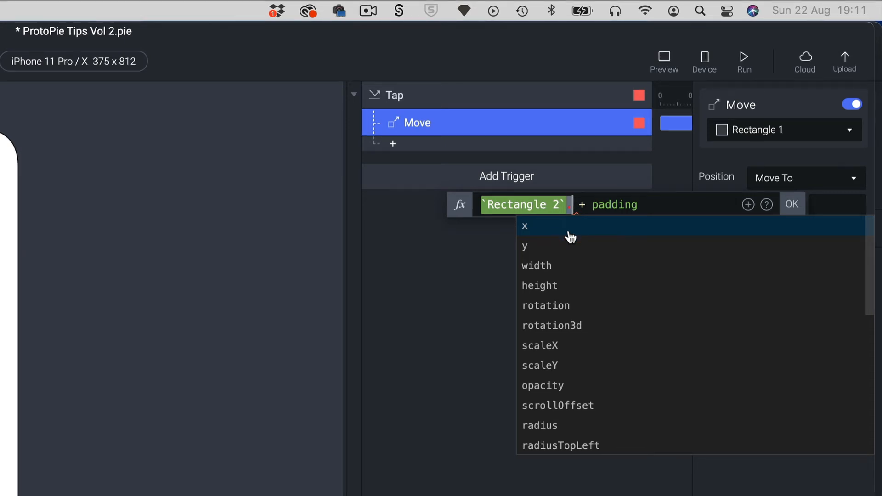
pyautogui.click(529, 248)
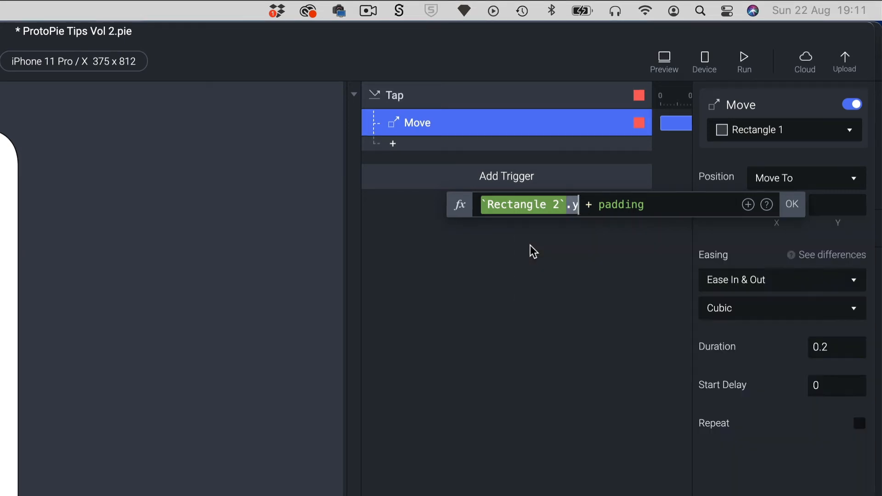
pyautogui.click(793, 205)
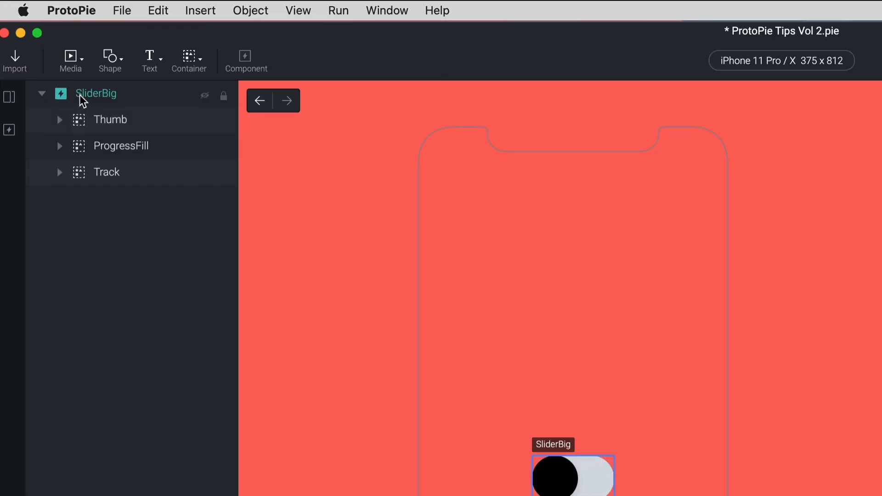
# Rename the SliderBig component as Components/SliderBig
pyautogui.doubleClick(51, 53)
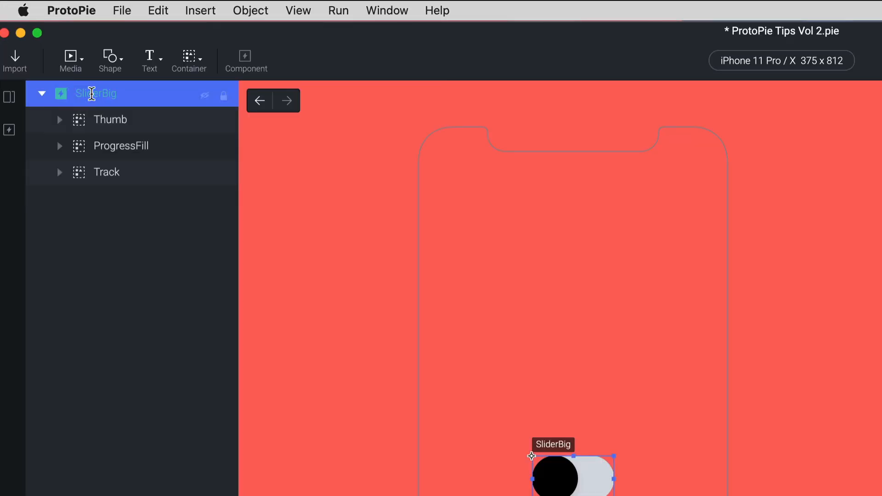
pyautogui.click(77, 94)
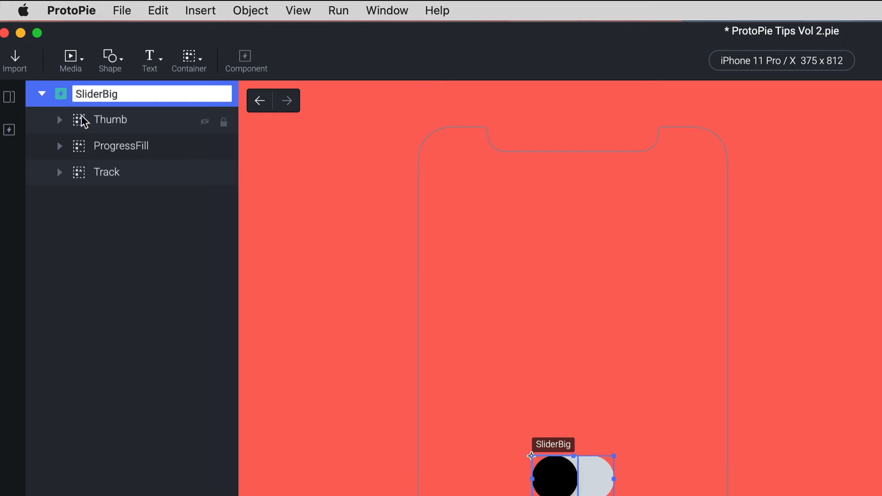
pyautogui.write('Comp')
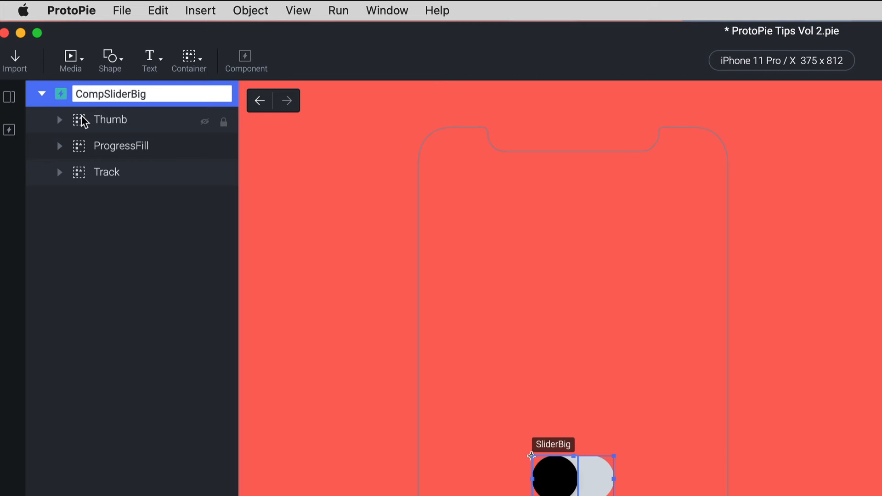
pyautogui.write('onen')
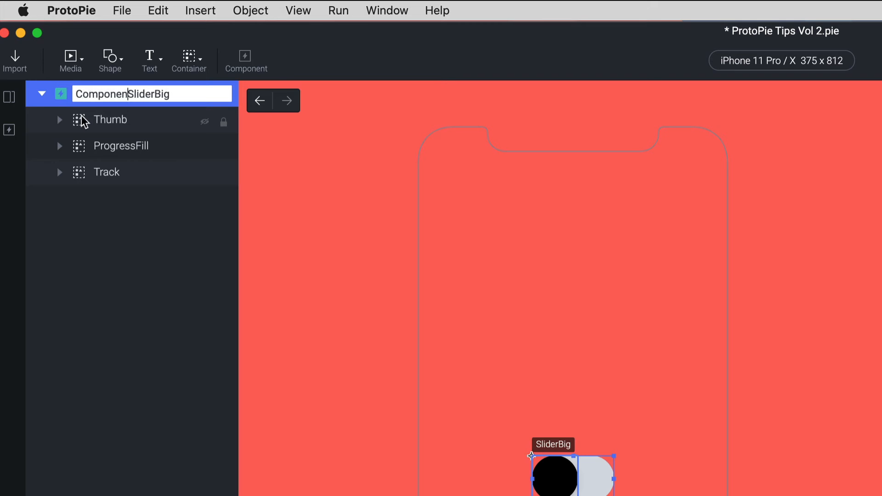
pyautogui.write('ts/')
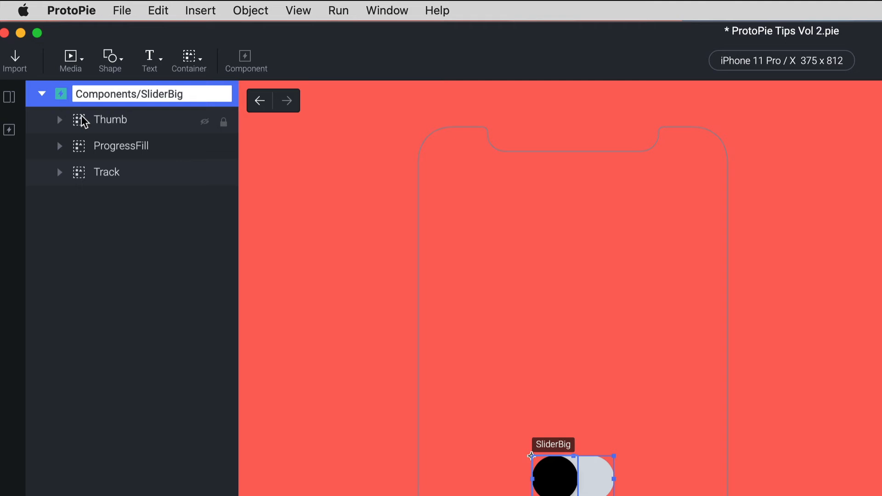
pyautogui.press('Return')
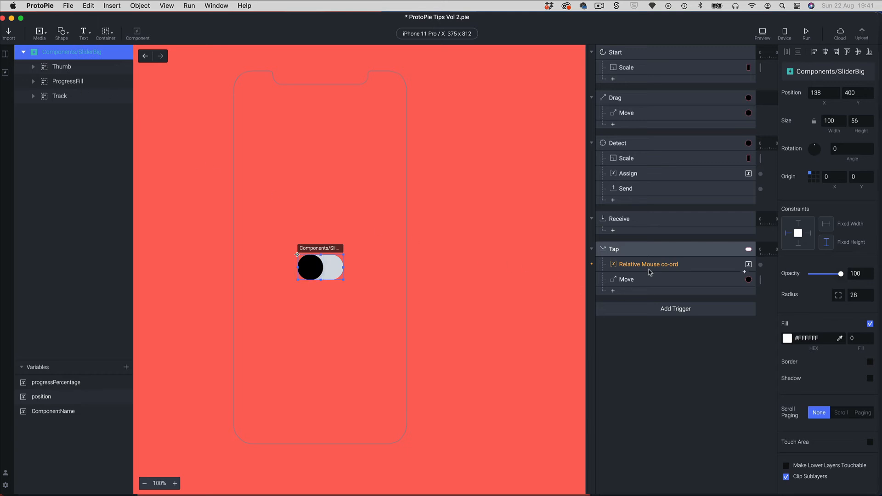
# Open the full formula of the Tap trigger's Relative Mouse co-ord response and examine its layer references
pyautogui.click(656, 269)
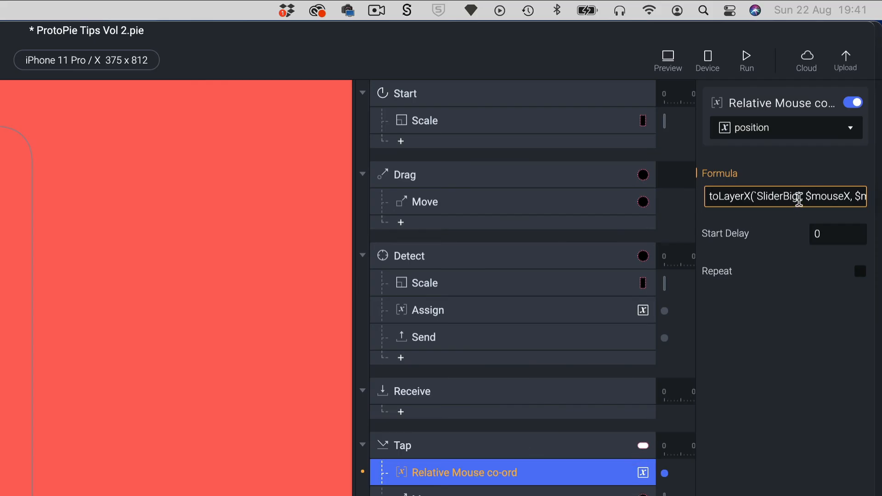
pyautogui.click(798, 202)
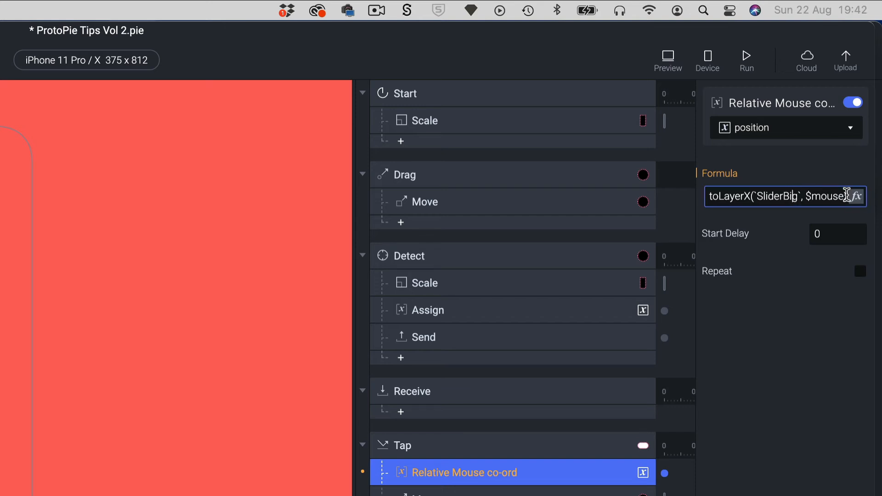
pyautogui.click(857, 197)
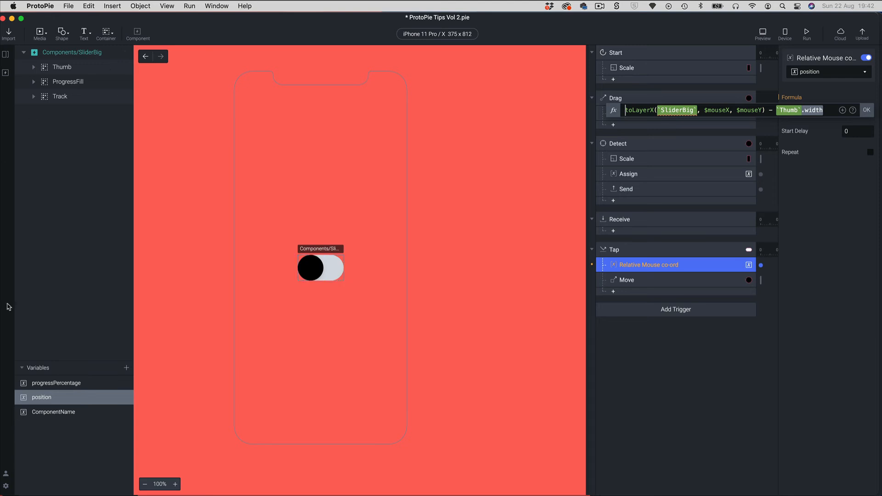
# Move the ComponentName variable to the top of the variable list, above progressPercentage, and inspect its text value
pyautogui.click(57, 414)
pyautogui.click(56, 414)
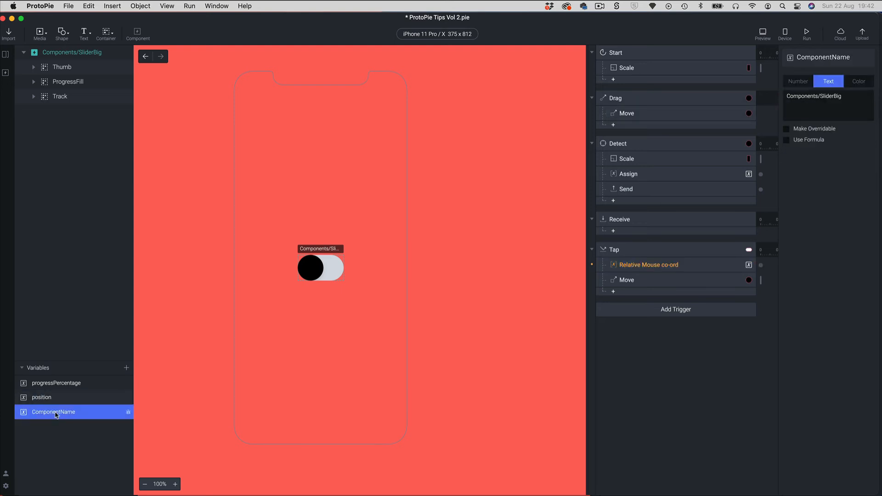
pyautogui.moveTo(56, 415); pyautogui.dragTo(59, 380)
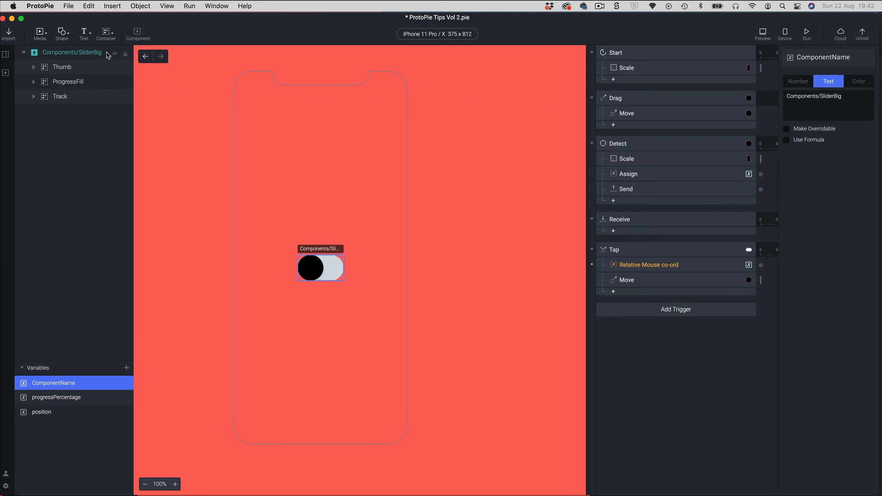
pyautogui.click(853, 99)
# Replace `SliderBig` with layer(ComponentName) in the Relative Mouse co-ord response's toLayerX formula and apply it
pyautogui.click(632, 268)
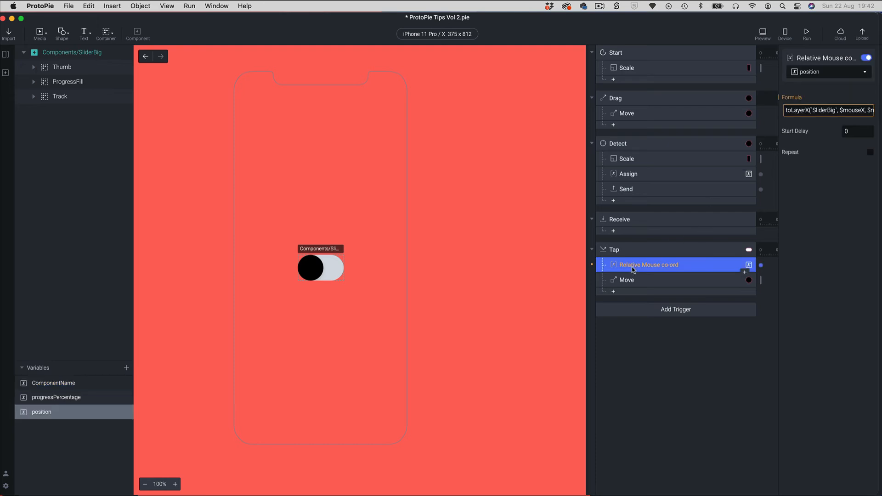
pyautogui.click(830, 110)
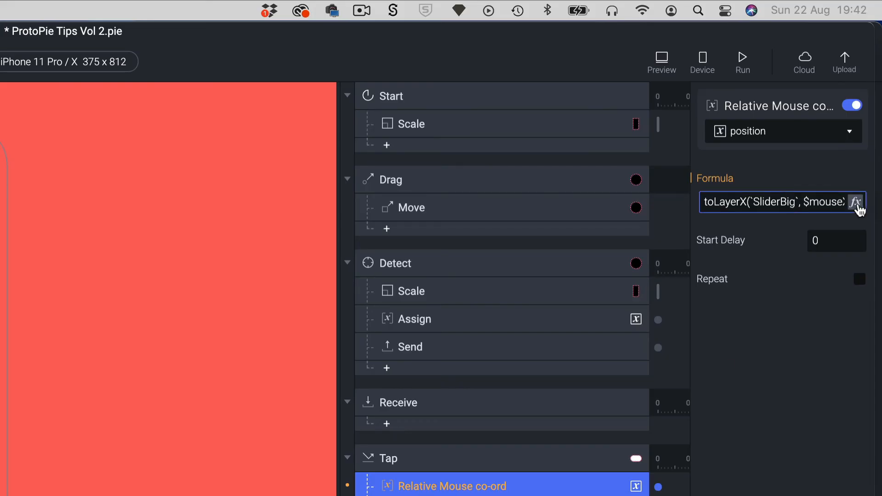
pyautogui.click(855, 202)
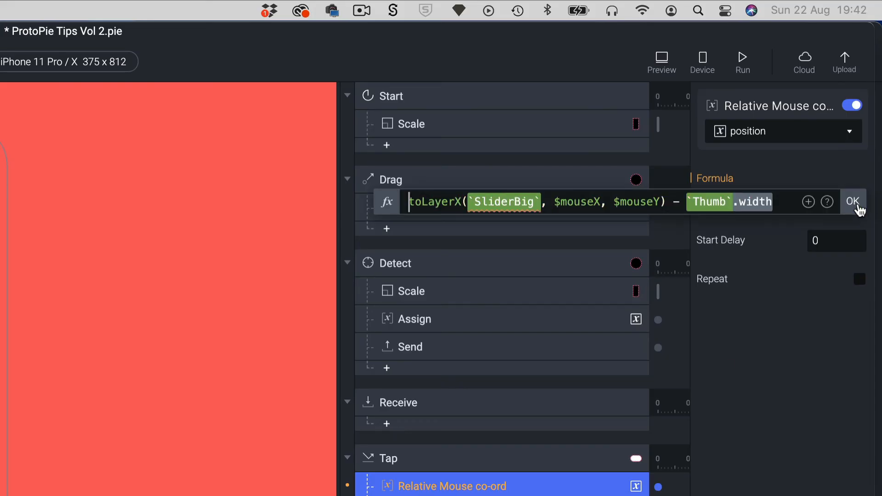
pyautogui.doubleClick(554, 203)
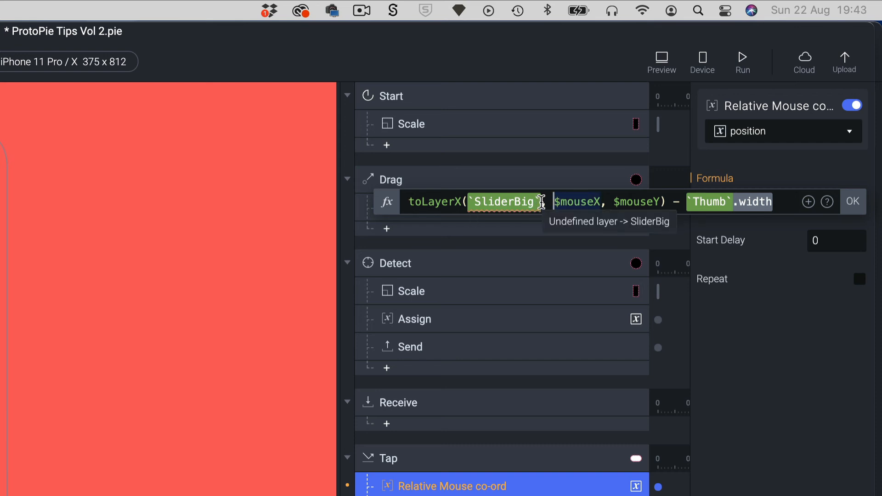
pyautogui.moveTo(542, 203); pyautogui.dragTo(467, 203)
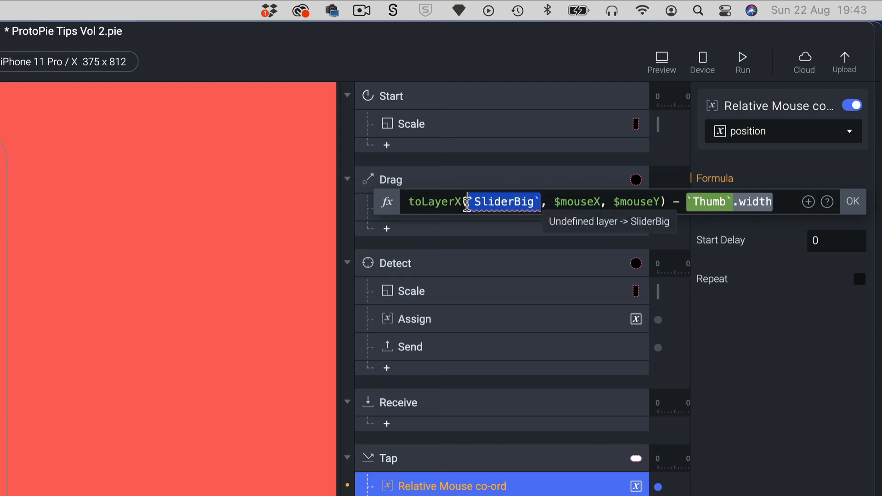
pyautogui.press('BackSpace')
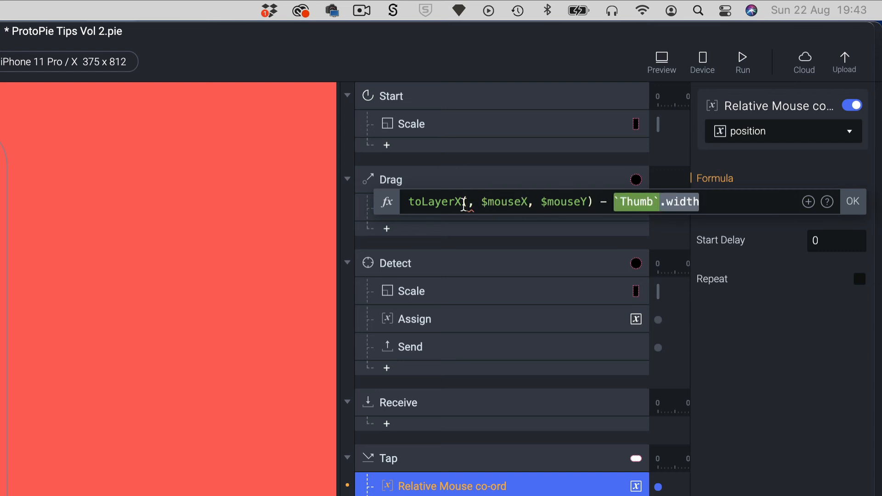
pyautogui.write('la')
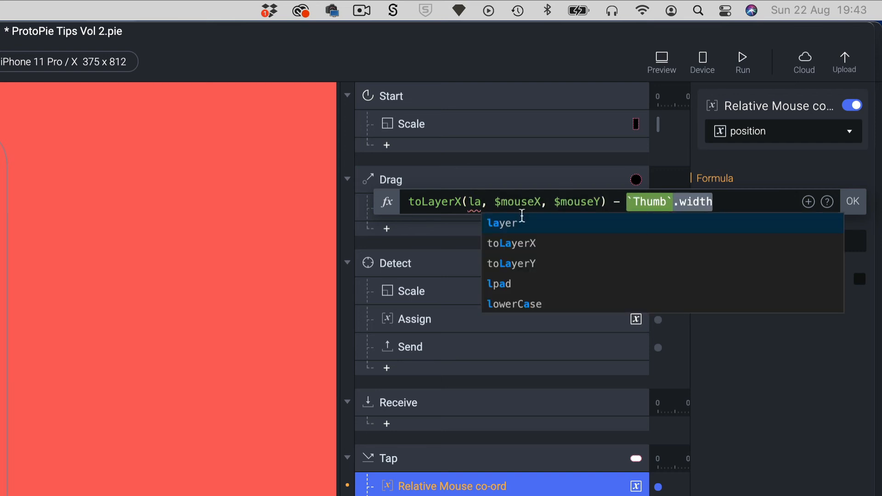
pyautogui.click(515, 224)
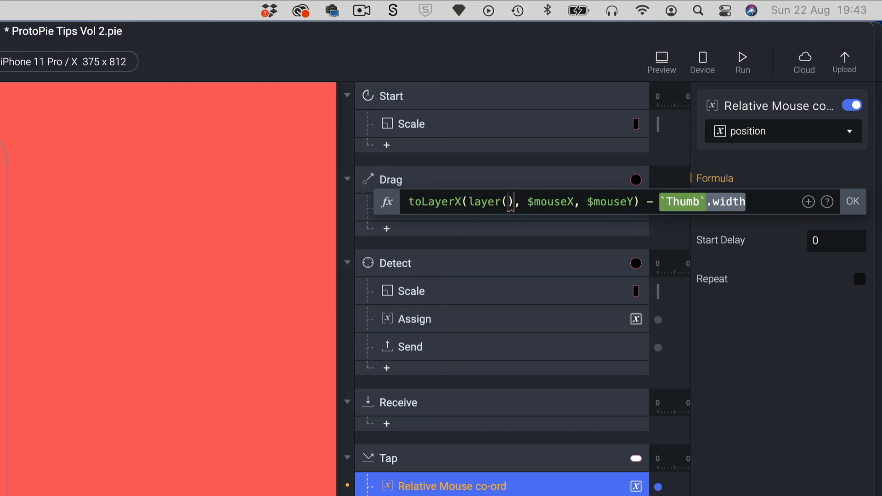
pyautogui.write('C')
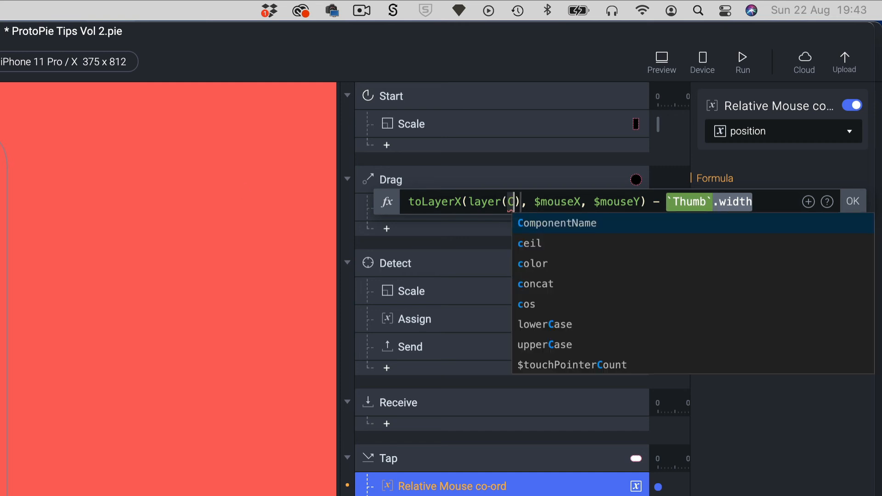
pyautogui.write('om')
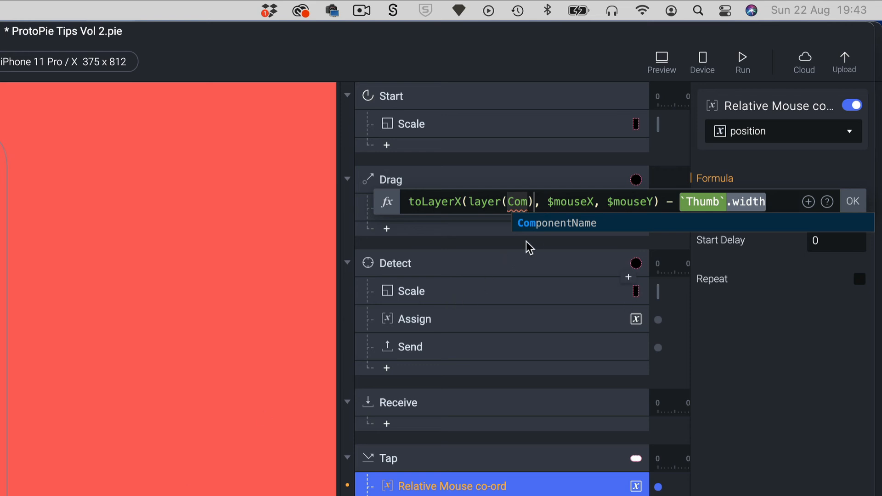
pyautogui.click(546, 230)
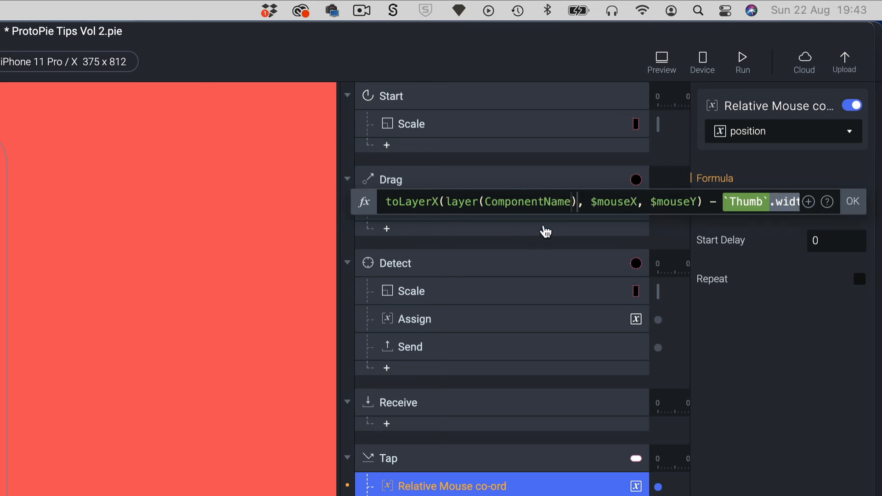
pyautogui.click(855, 201)
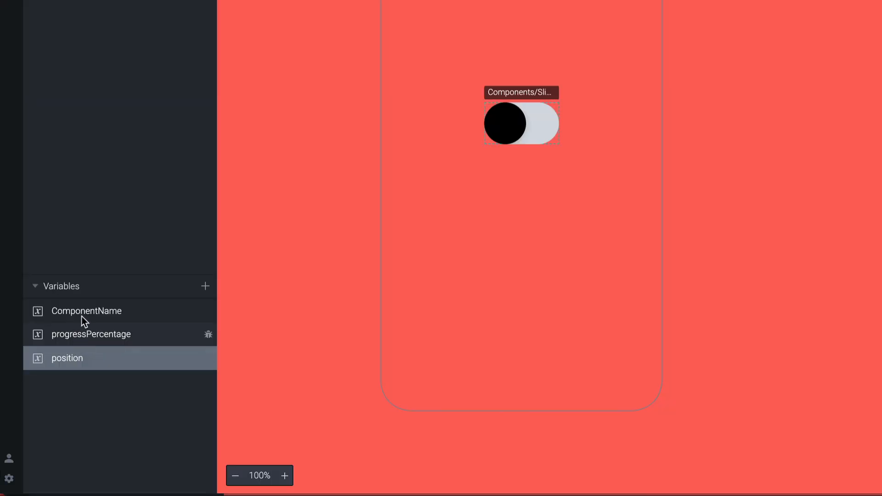
# Remove the Components/ folder prefix from the component's name, renaming it as SliderBig
pyautogui.click(52, 386)
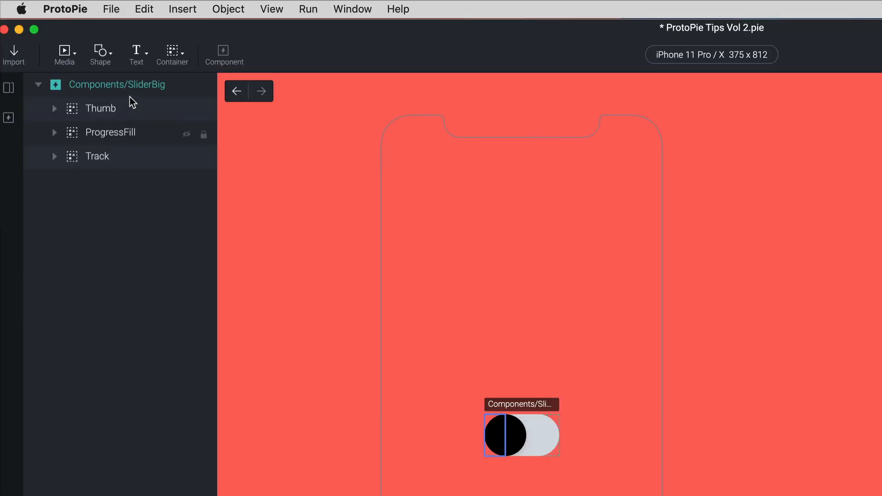
pyautogui.click(130, 87)
pyautogui.doubleClick(130, 87)
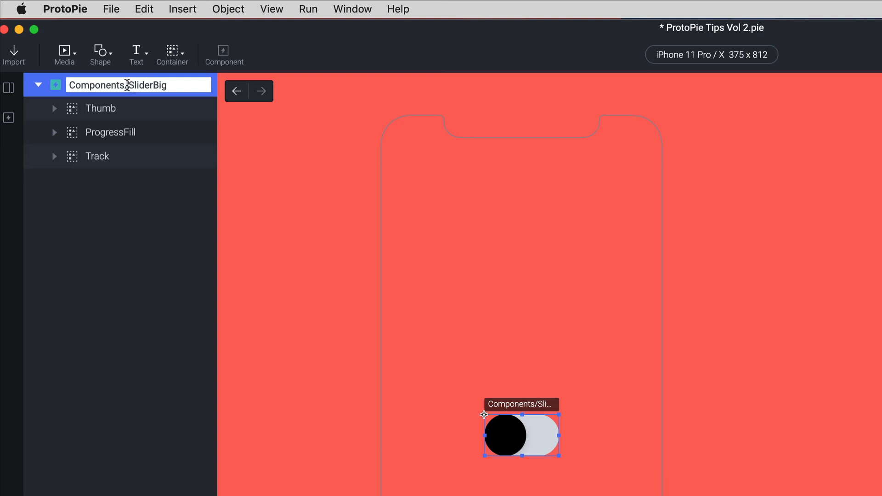
pyautogui.moveTo(128, 86); pyautogui.dragTo(54, 88)
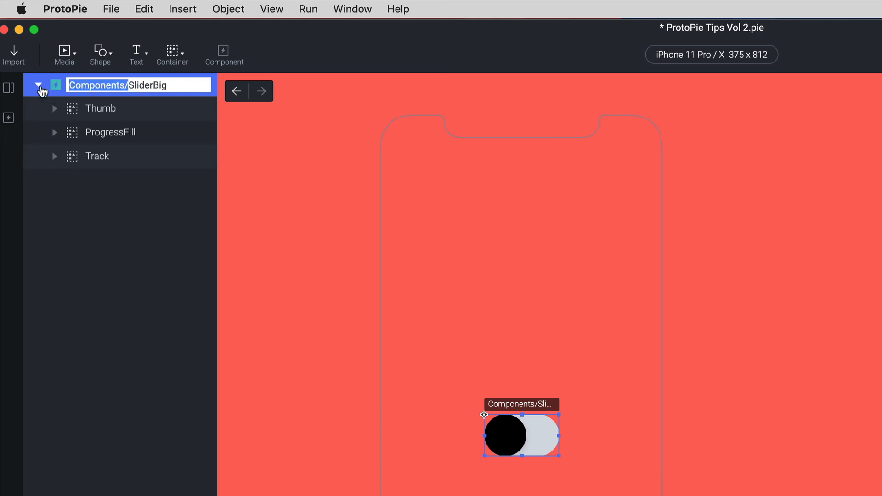
pyautogui.press('BackSpace')
pyautogui.press('Return')
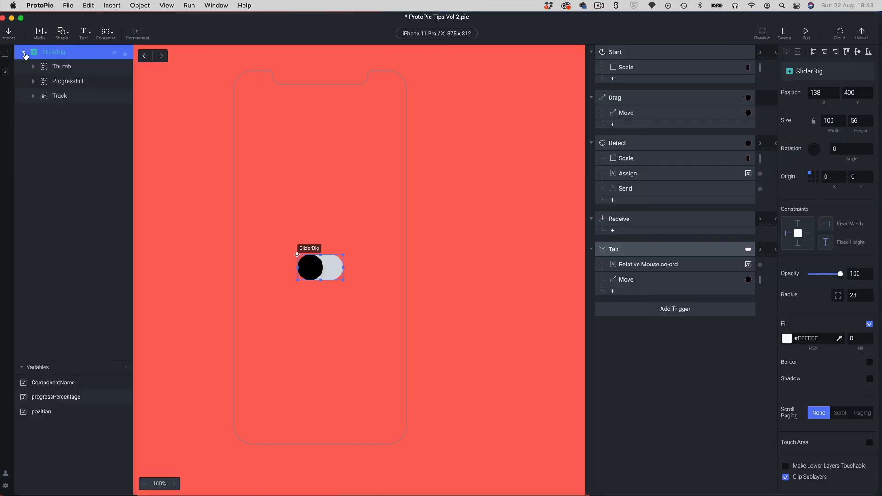
# Copy the component's name into the ComponentName variable, setting its text to SliderBig, and check the Relative Mouse co-ord response's formula
pyautogui.click(651, 270)
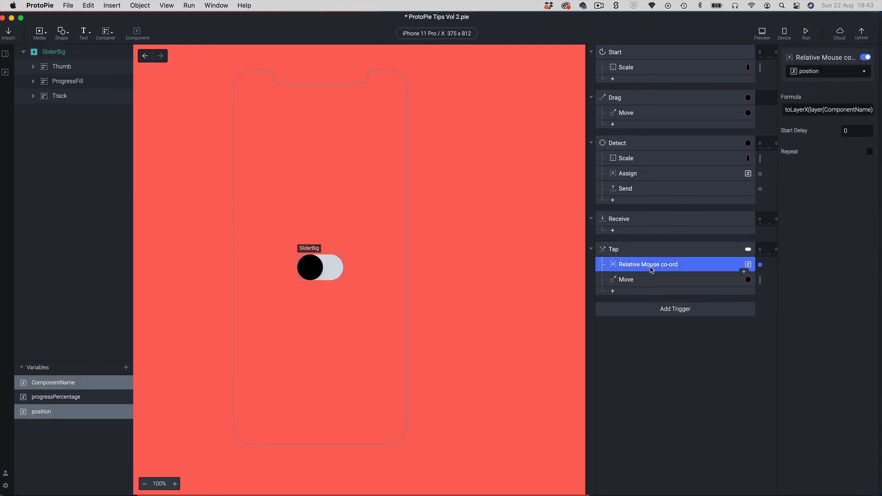
pyautogui.click(54, 386)
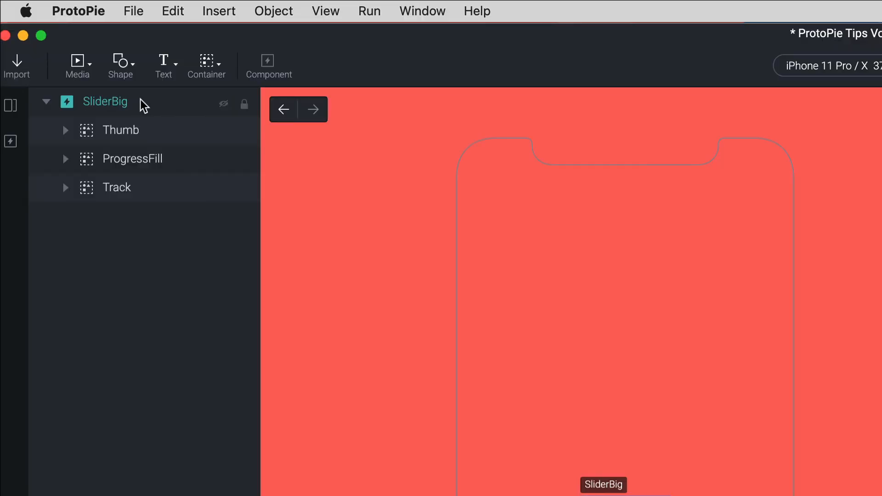
pyautogui.doubleClick(67, 53)
pyautogui.press('super+c')
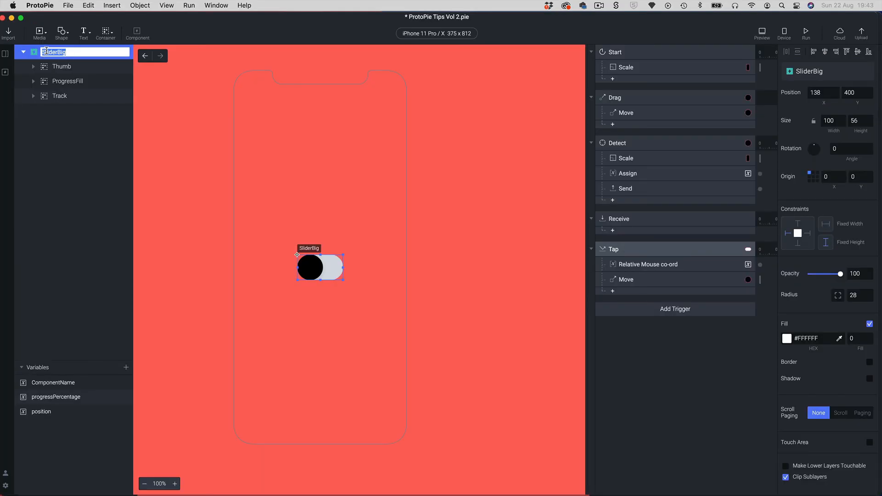
pyautogui.click(43, 385)
pyautogui.moveTo(852, 96); pyautogui.dragTo(757, 99)
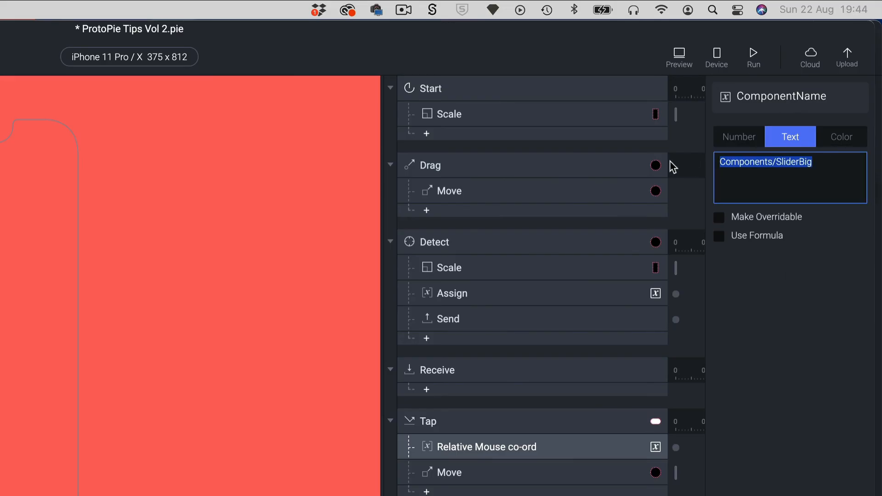
pyautogui.press('super+v')
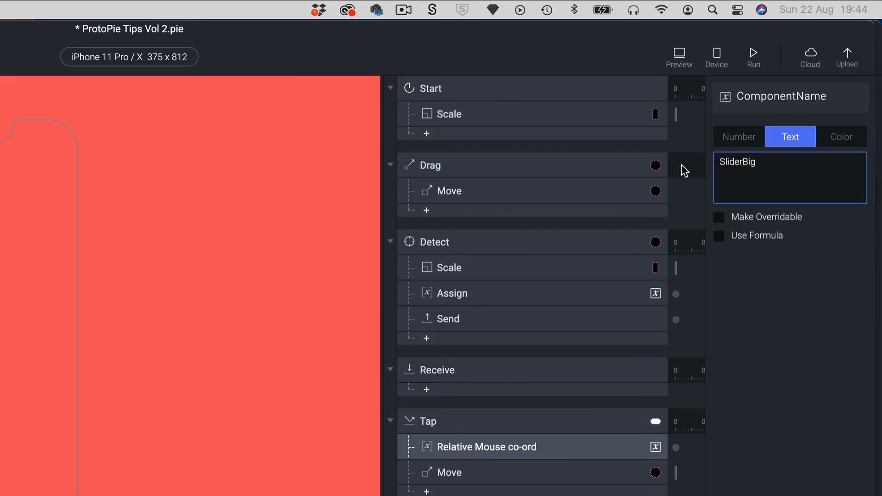
pyautogui.click(492, 451)
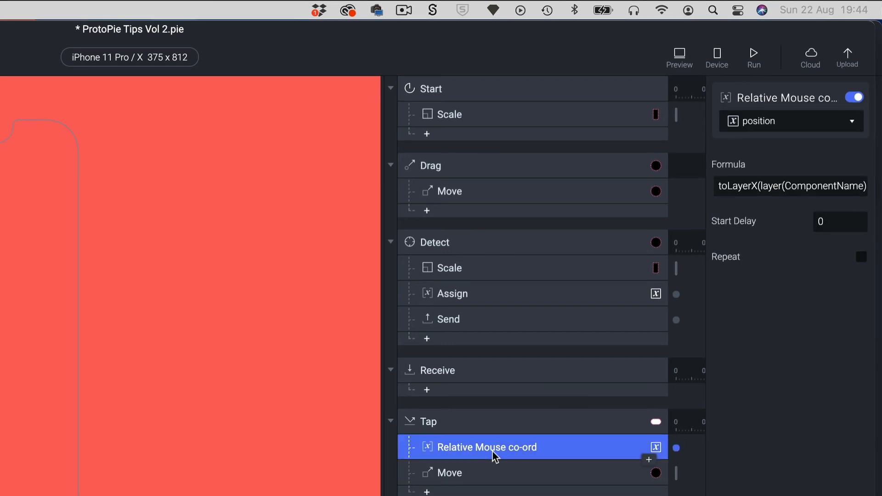